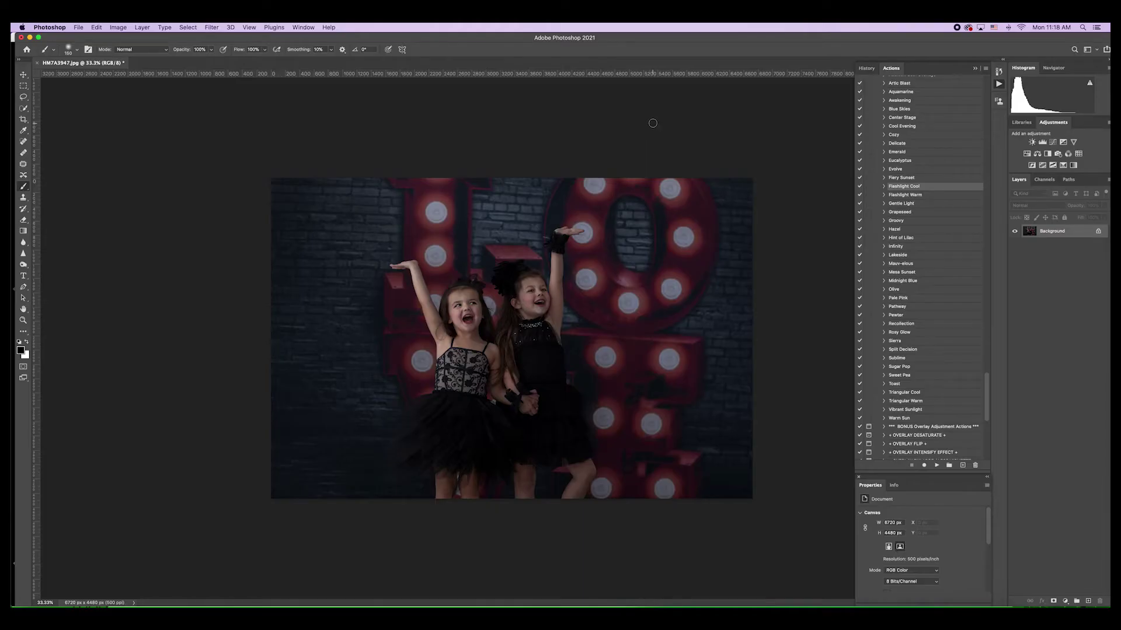
# Open HM7A3954.jpg from Bridge as a second document beside HM7A3947.jpg.
pyautogui.click(721, 607)
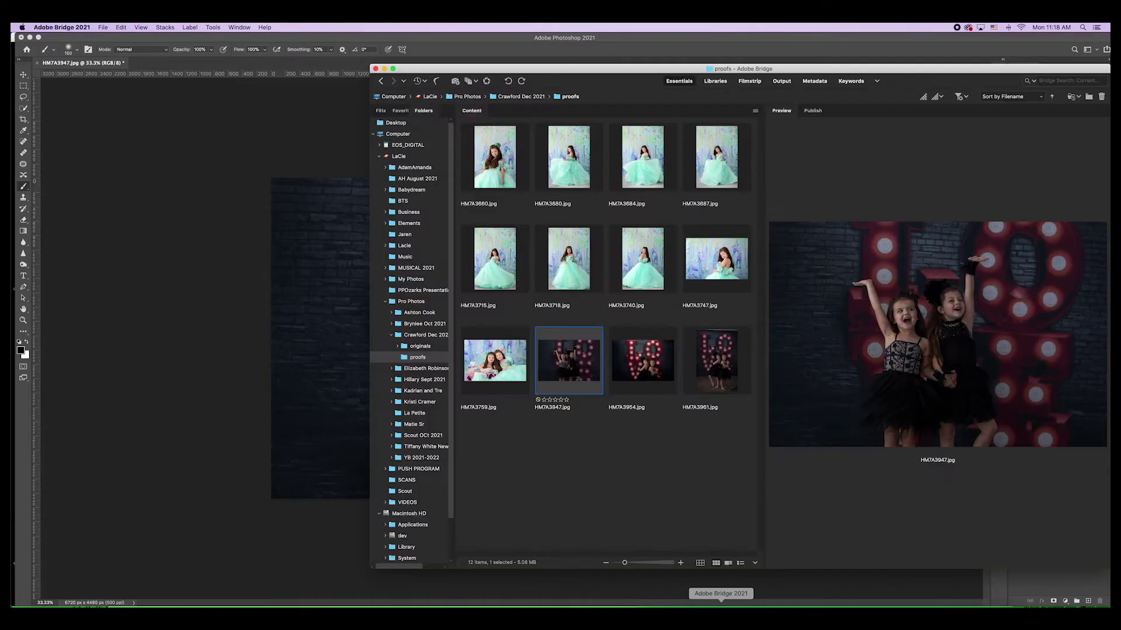
pyautogui.doubleClick(635, 367)
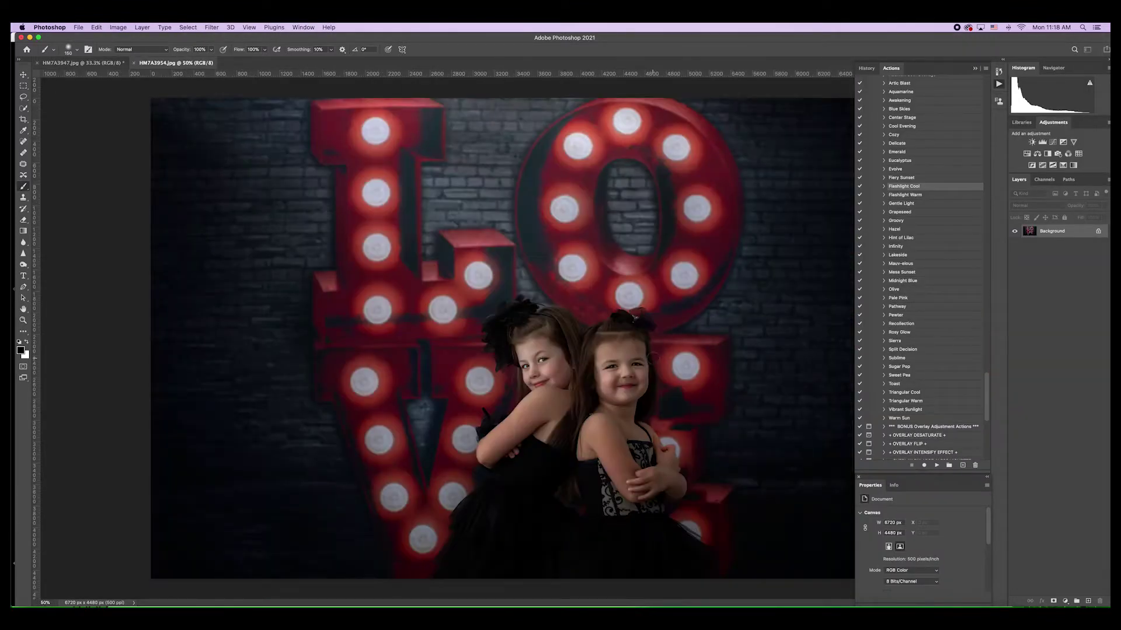
# Zoom out twice and flip between HM7A3947.jpg and HM7A3954.jpg to compare lighting, ending on HM7A3947.jpg.
pyautogui.press('super+minus')
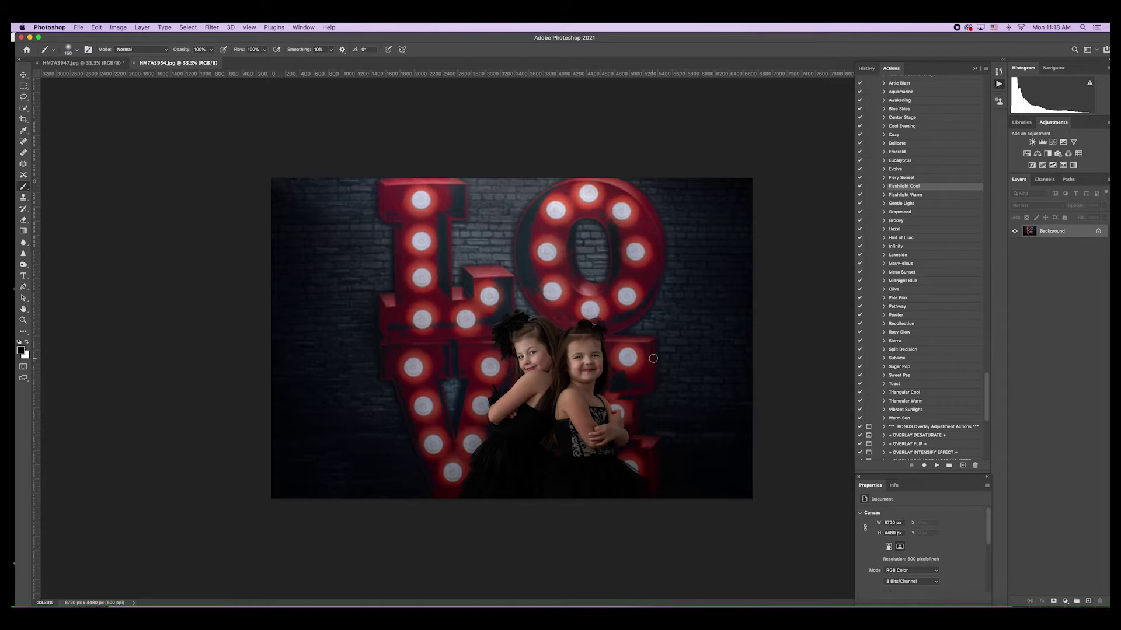
pyautogui.press('super+minus')
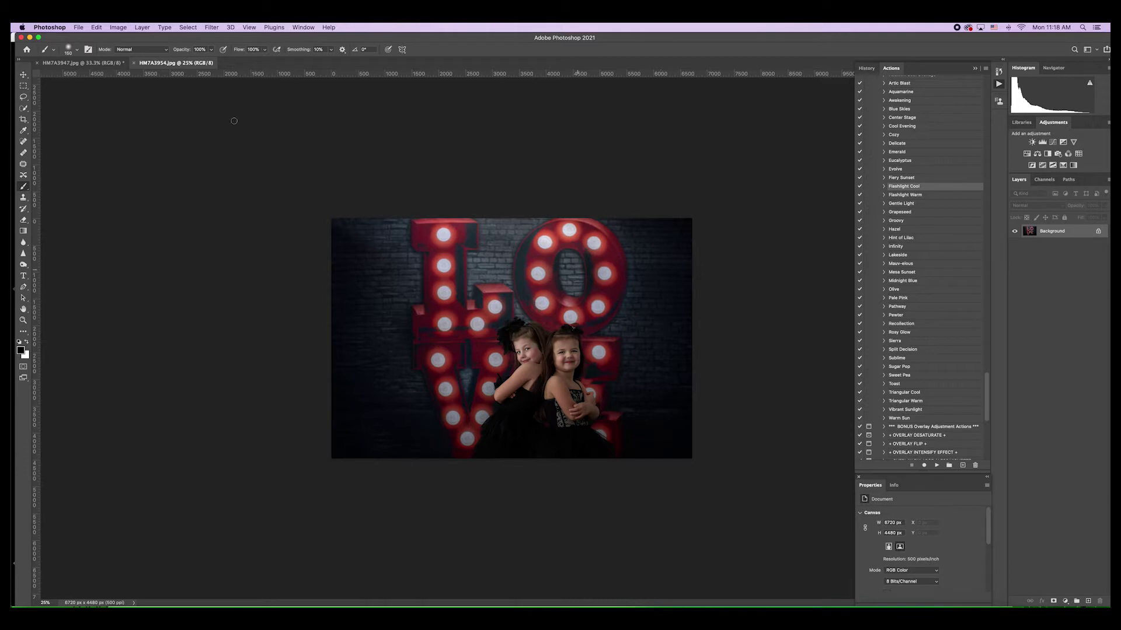
pyautogui.click(86, 64)
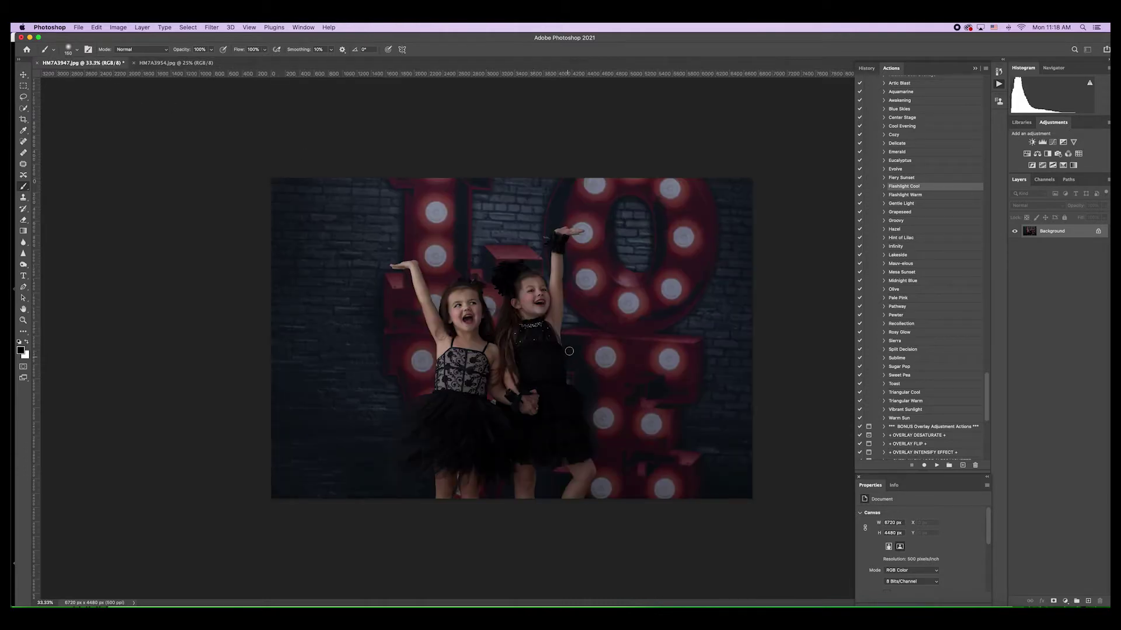
pyautogui.click(171, 63)
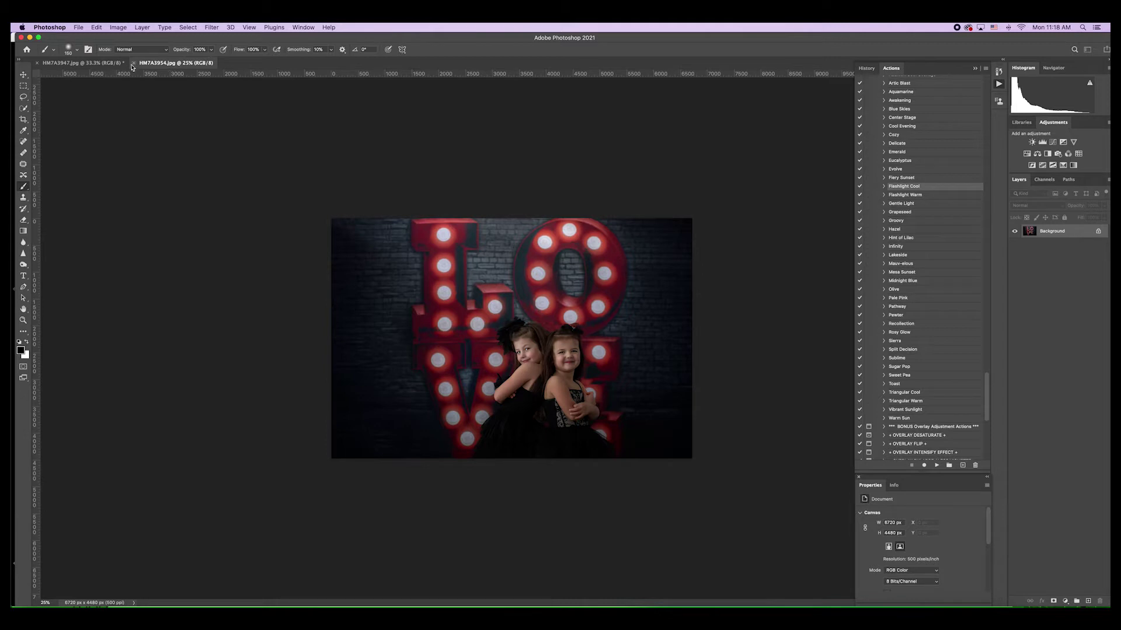
pyautogui.click(101, 64)
pyautogui.click(198, 65)
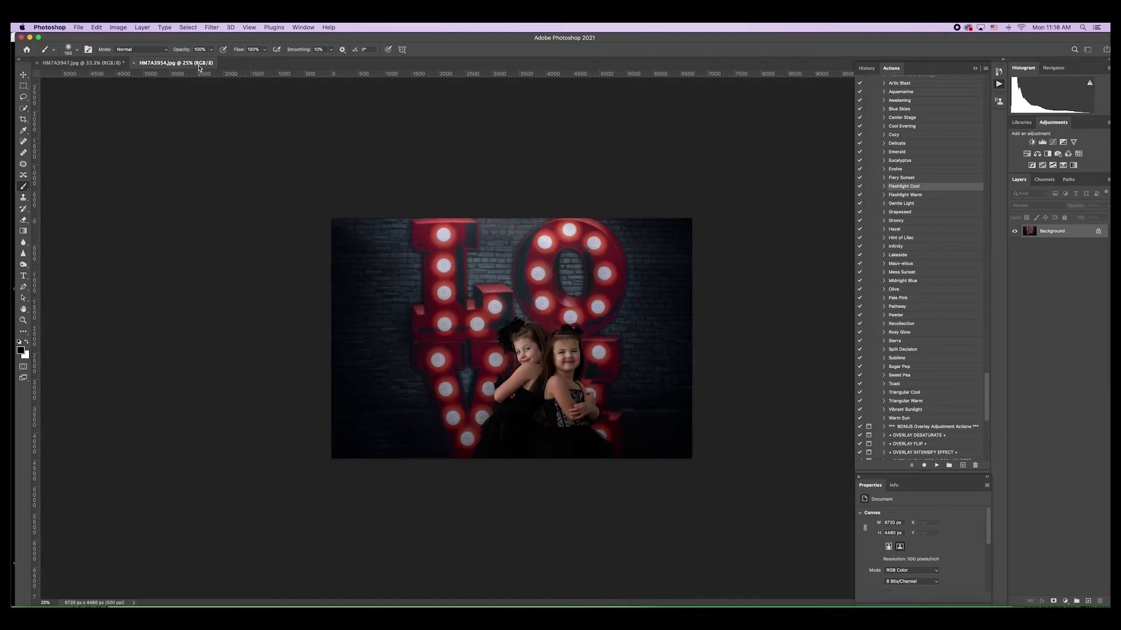
pyautogui.click(104, 64)
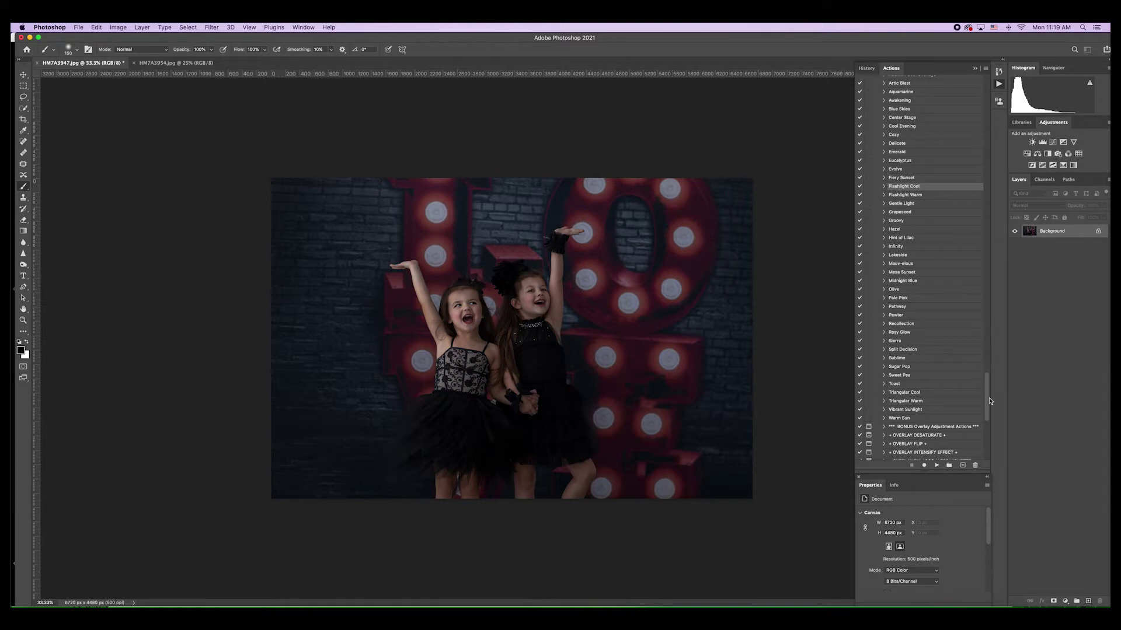
pyautogui.moveTo(988, 400)
pyautogui.mouseDown()
pyautogui.moveTo(989, 334)
pyautogui.moveTo(995, 383)
pyautogui.mouseUp()
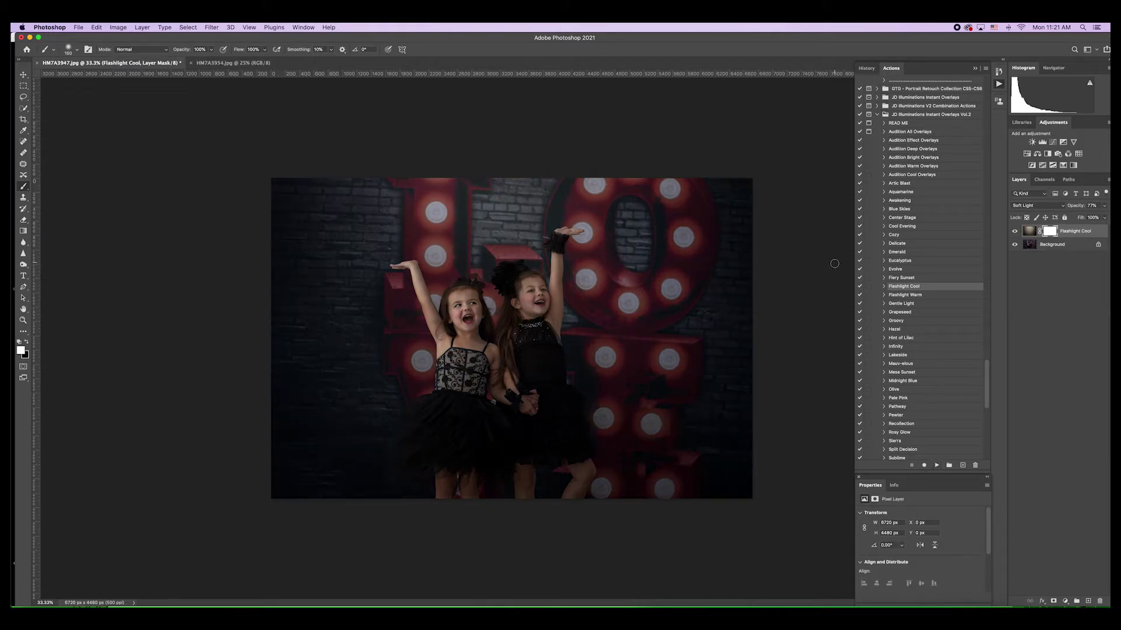
# Hide the Flashlight Cool layer to view the photo without the overlay.
pyautogui.click(1014, 233)
# Toggle Flashlight Cool off and on to compare, leaving it visible, then target its layer pixels with the Move tool.
pyautogui.click(1014, 233)
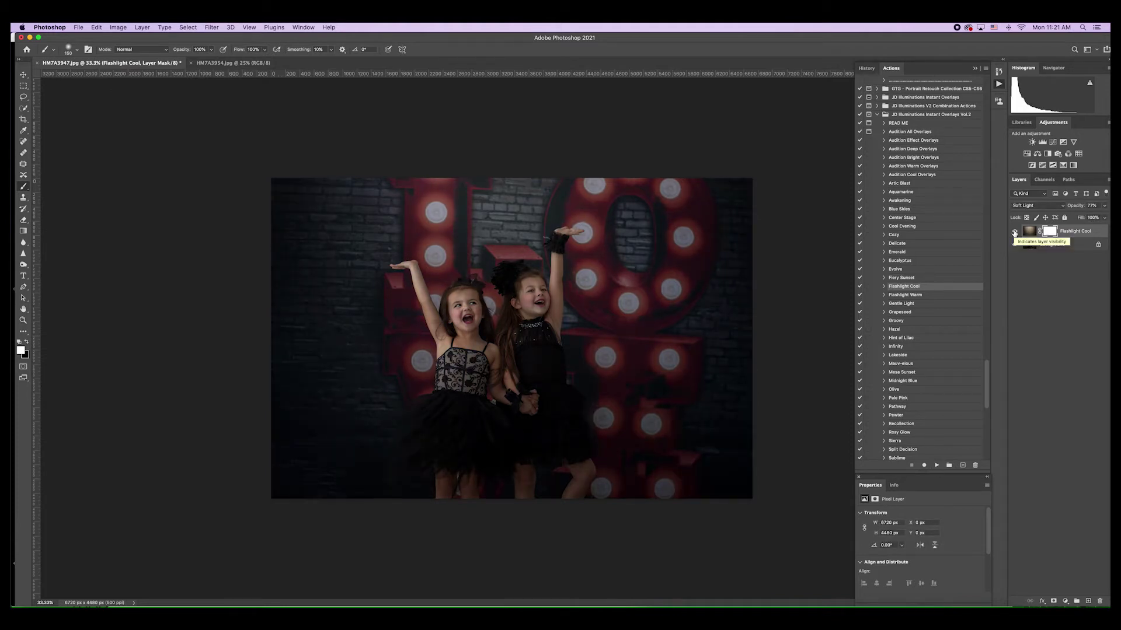
pyautogui.click(1014, 233)
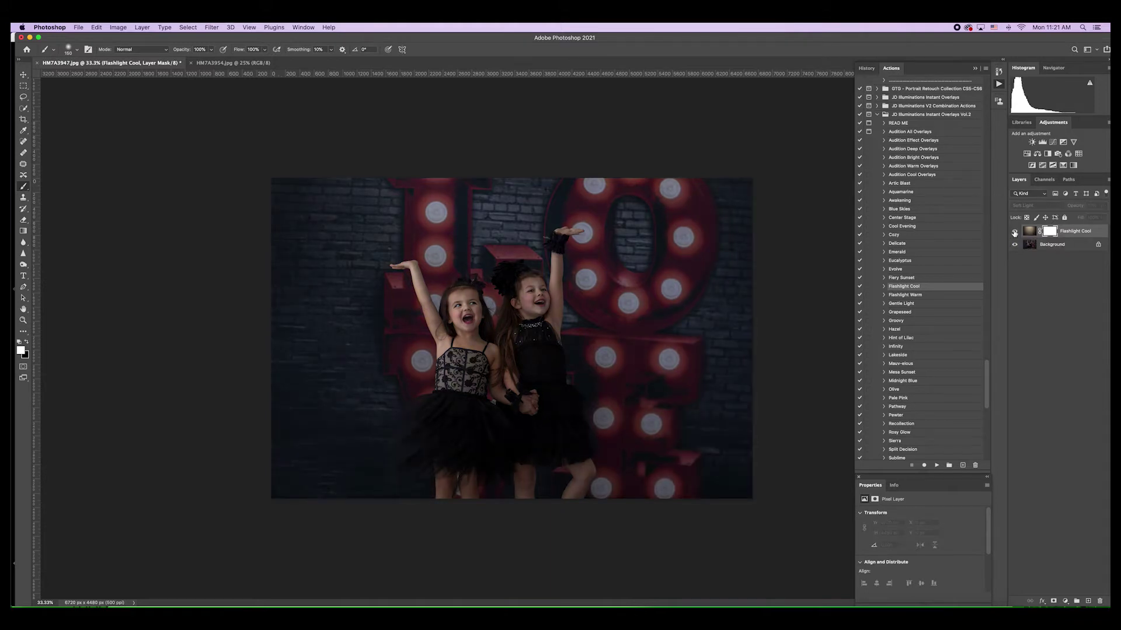
pyautogui.click(1014, 233)
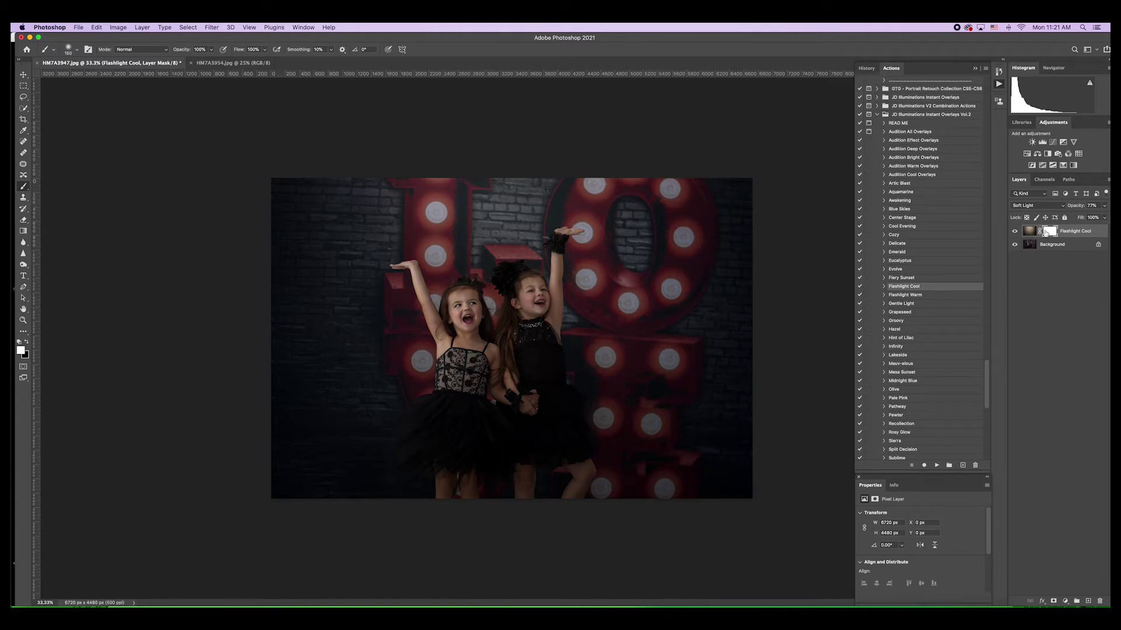
pyautogui.click(1029, 232)
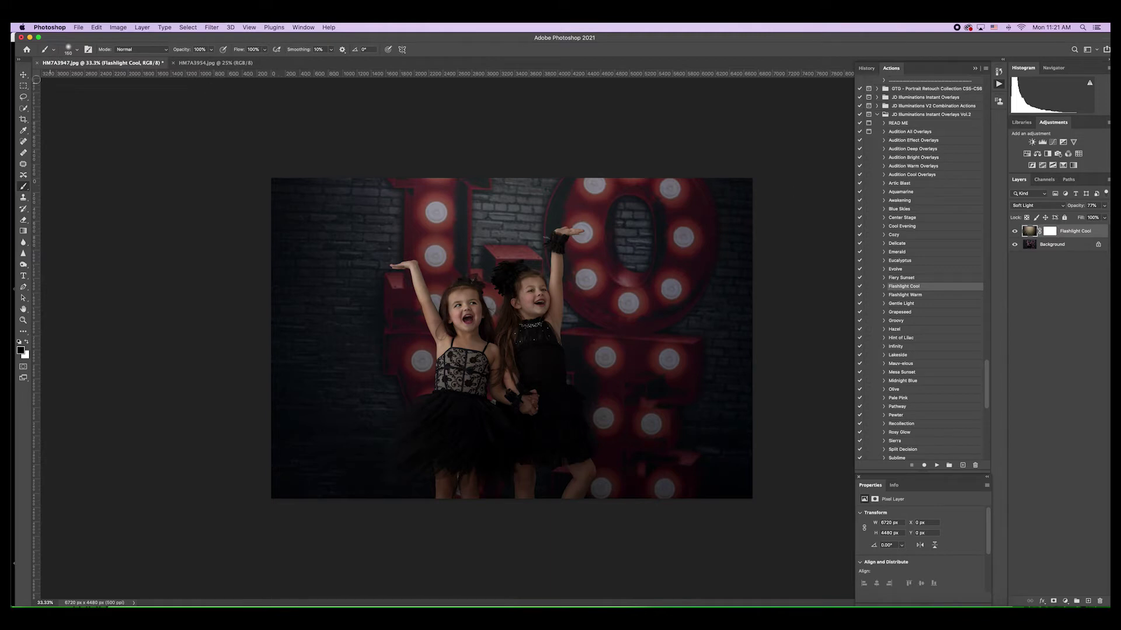
pyautogui.click(20, 75)
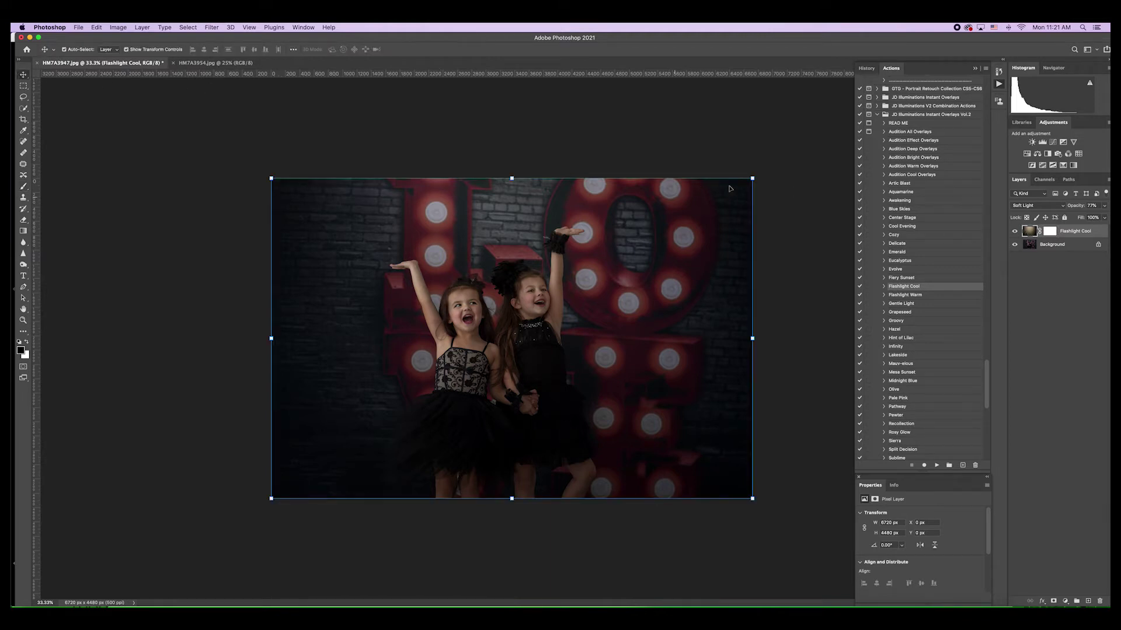
# Widen the Flashlight Cool overlay past the left and right photo edges to about 8755 × 4480 px.
pyautogui.moveTo(753, 176)
pyautogui.mouseDown()
pyautogui.moveTo(545, 339)
pyautogui.moveTo(772, 147)
pyautogui.moveTo(753, 177)
pyautogui.mouseUp()
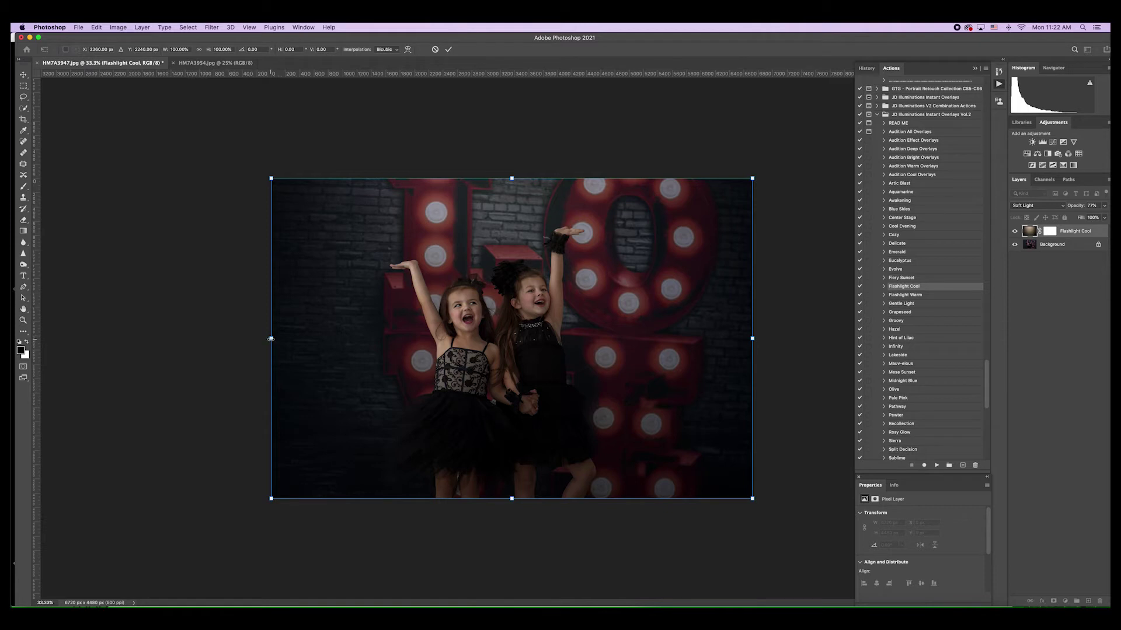
pyautogui.moveTo(271, 339); pyautogui.dragTo(234, 339)
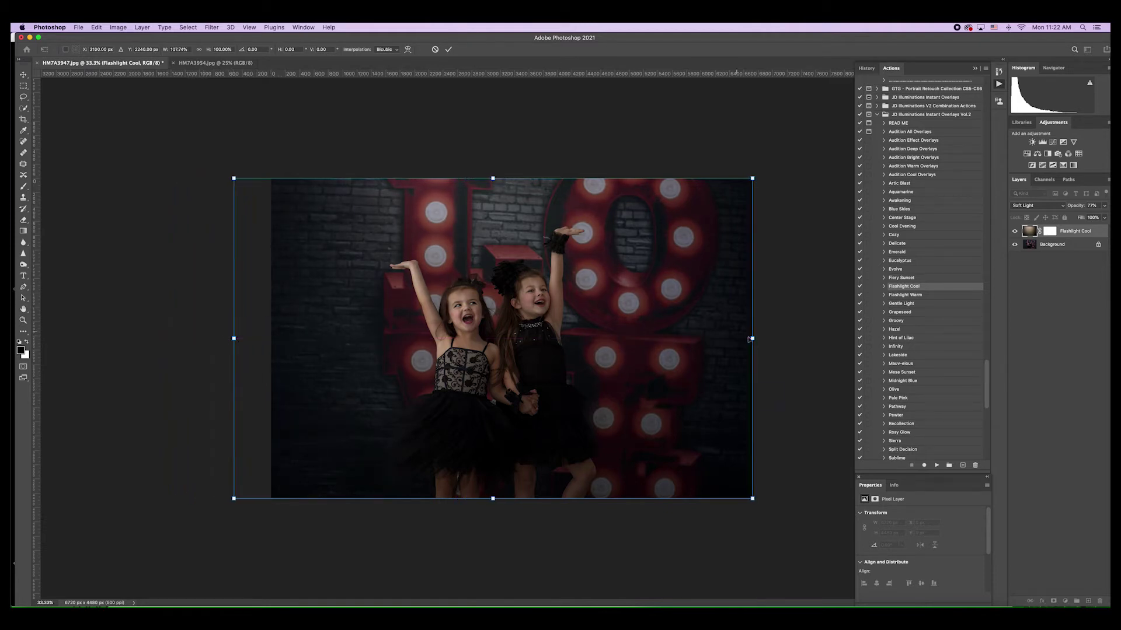
pyautogui.moveTo(750, 339); pyautogui.dragTo(782, 340)
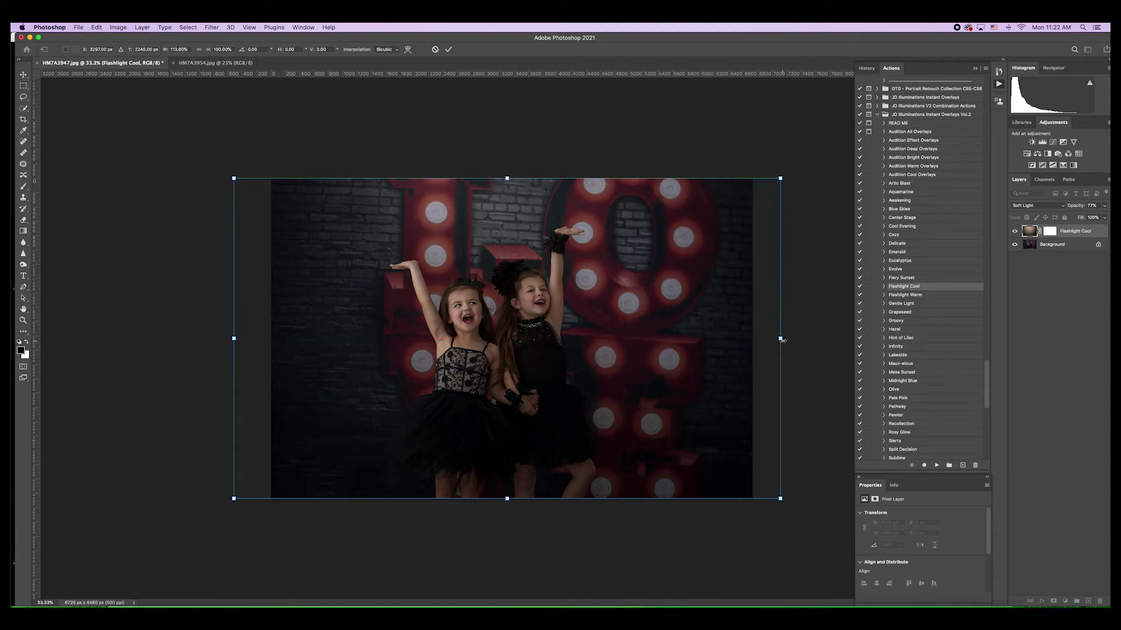
pyautogui.press('Escape')
pyautogui.click(1014, 233)
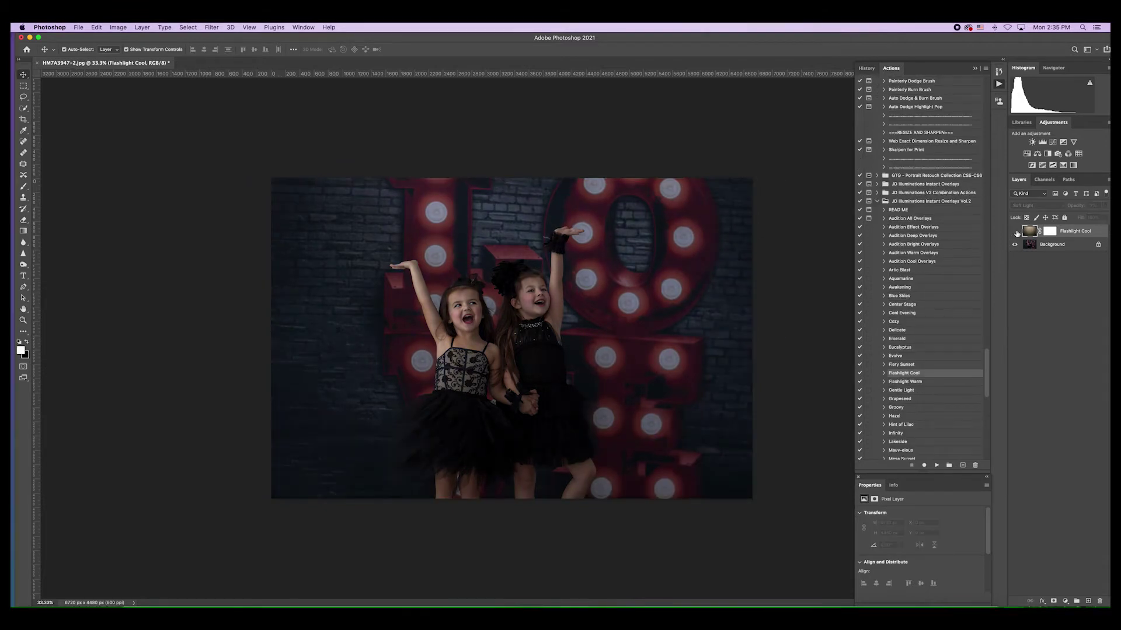
# Toggle the Flashlight Cool overlay's visibility several times to check its effect, leaving it shown.
pyautogui.click(1016, 232)
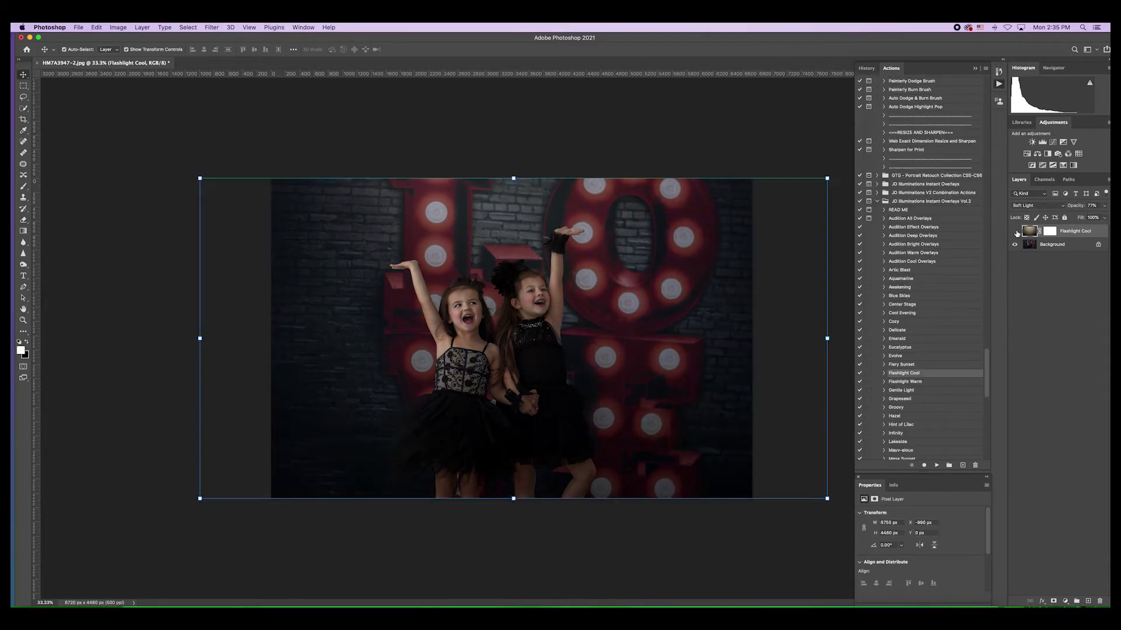
pyautogui.click(1016, 233)
pyautogui.click(1016, 232)
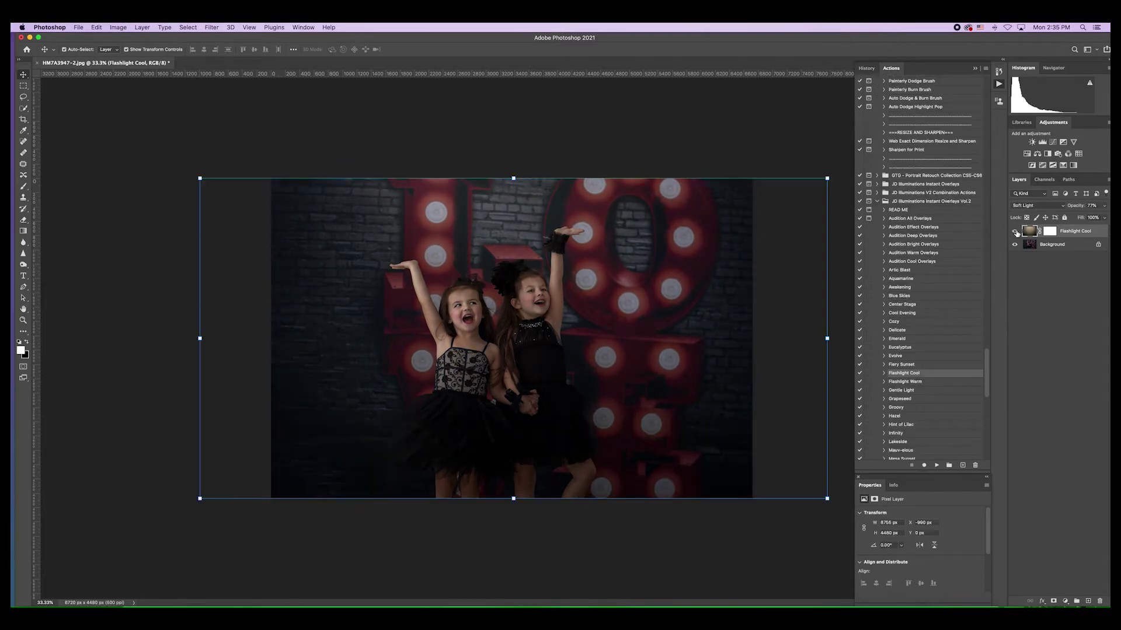
pyautogui.click(1016, 232)
pyautogui.click(1015, 232)
# Drag the overlay's bottom edge below the photo to about 8755 × 5223 px and commit.
pyautogui.click(1050, 232)
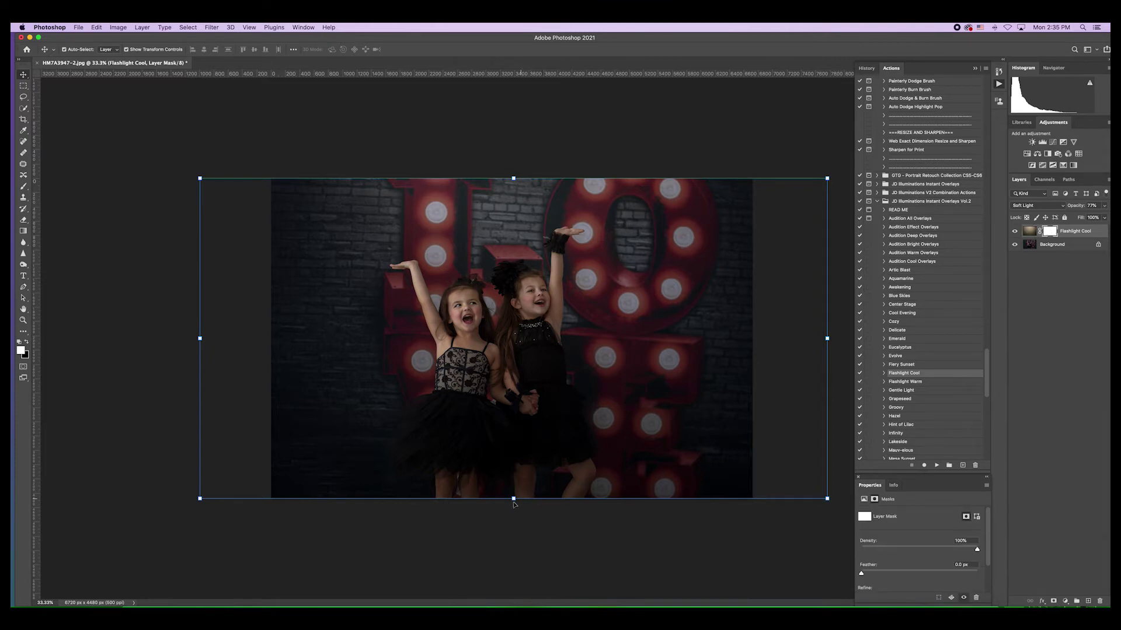
pyautogui.moveTo(513, 500); pyautogui.dragTo(529, 552)
pyautogui.click(448, 49)
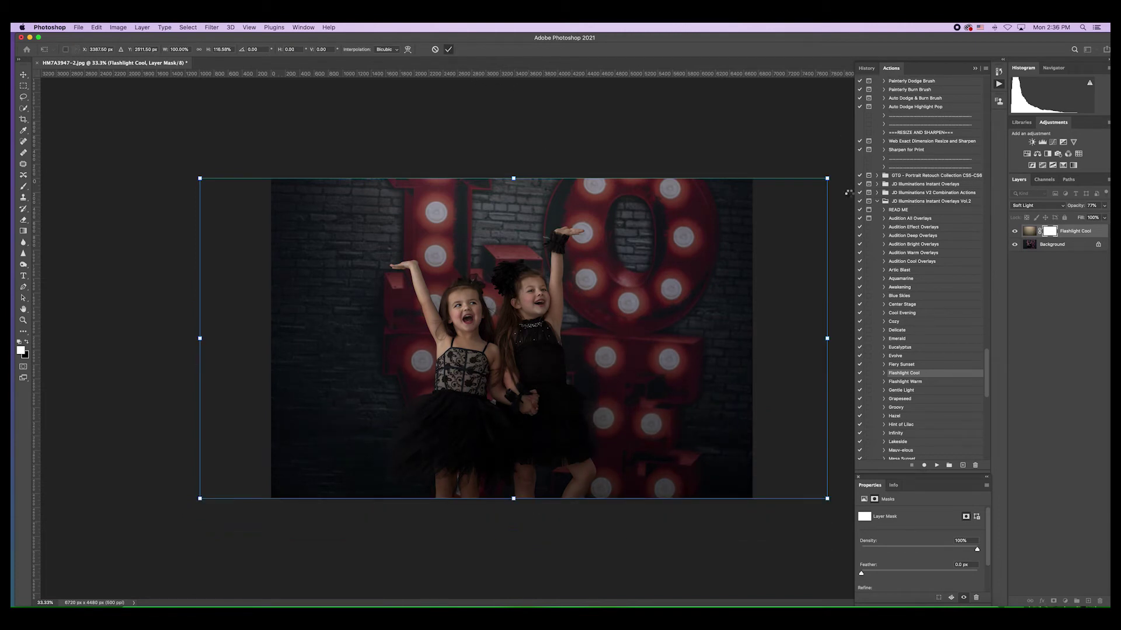
pyautogui.scroll(-2, 948, 405)
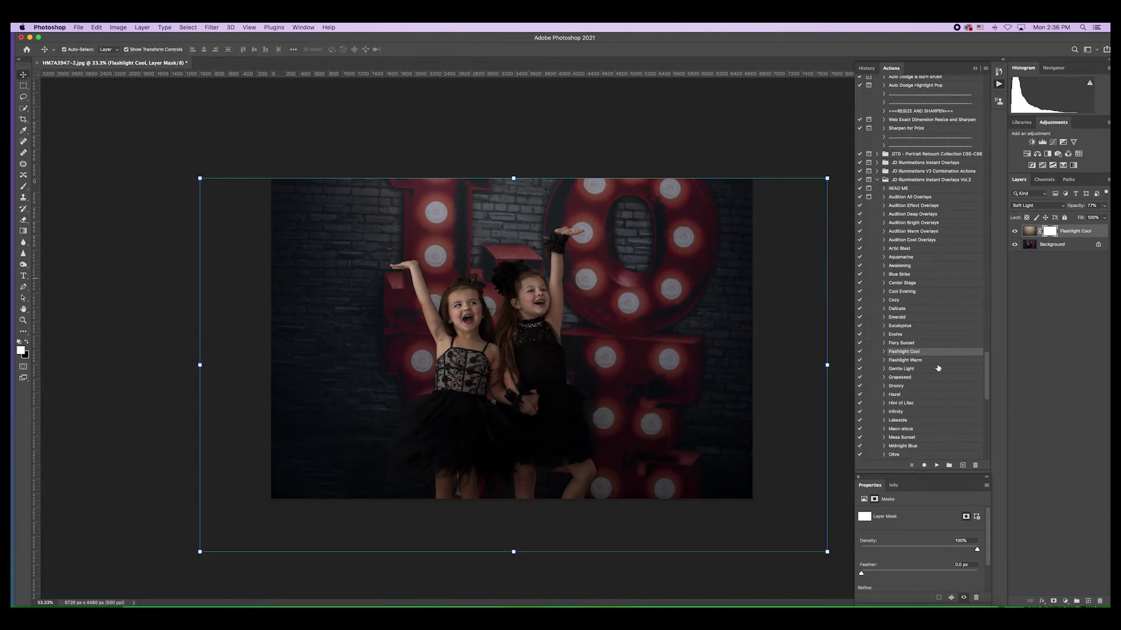
pyautogui.scroll(-3, 931, 368)
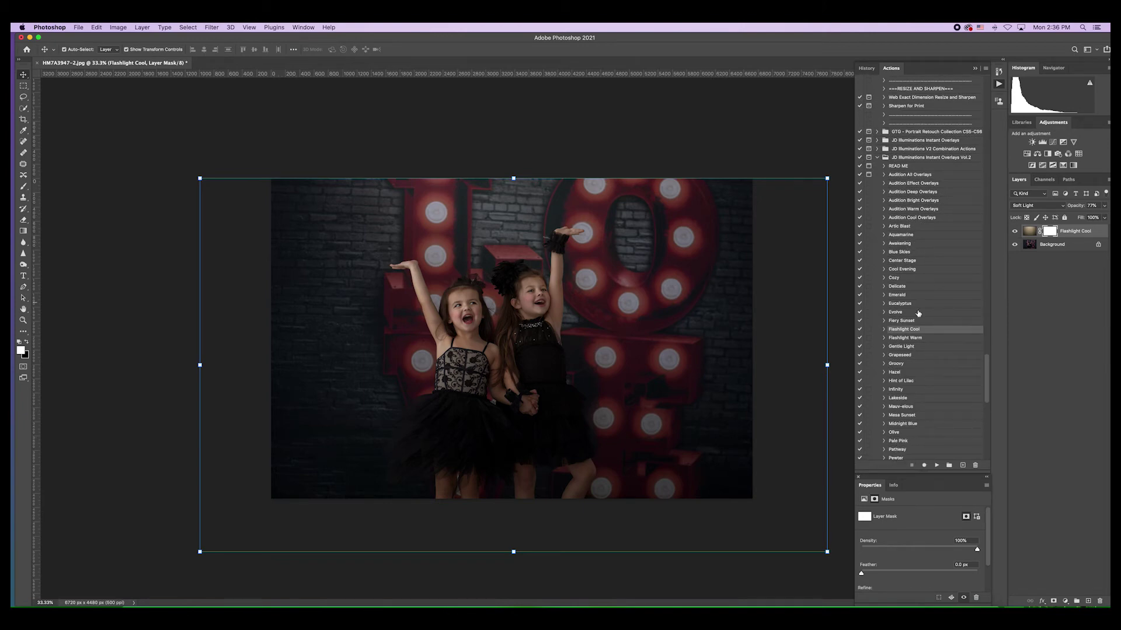
pyautogui.click(911, 446)
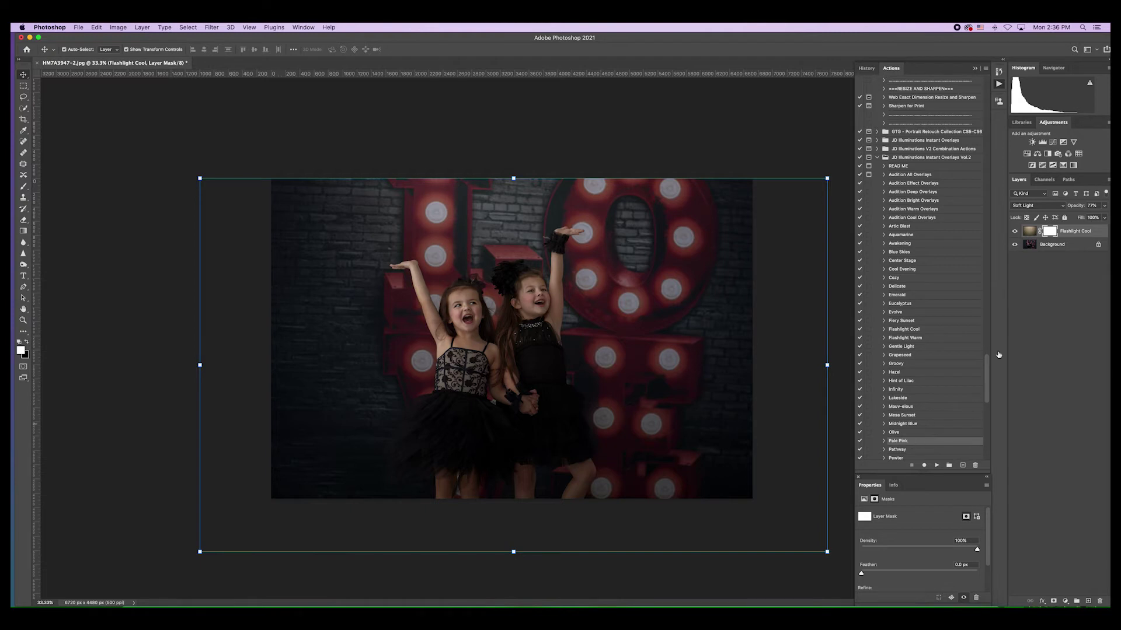
pyautogui.click(920, 244)
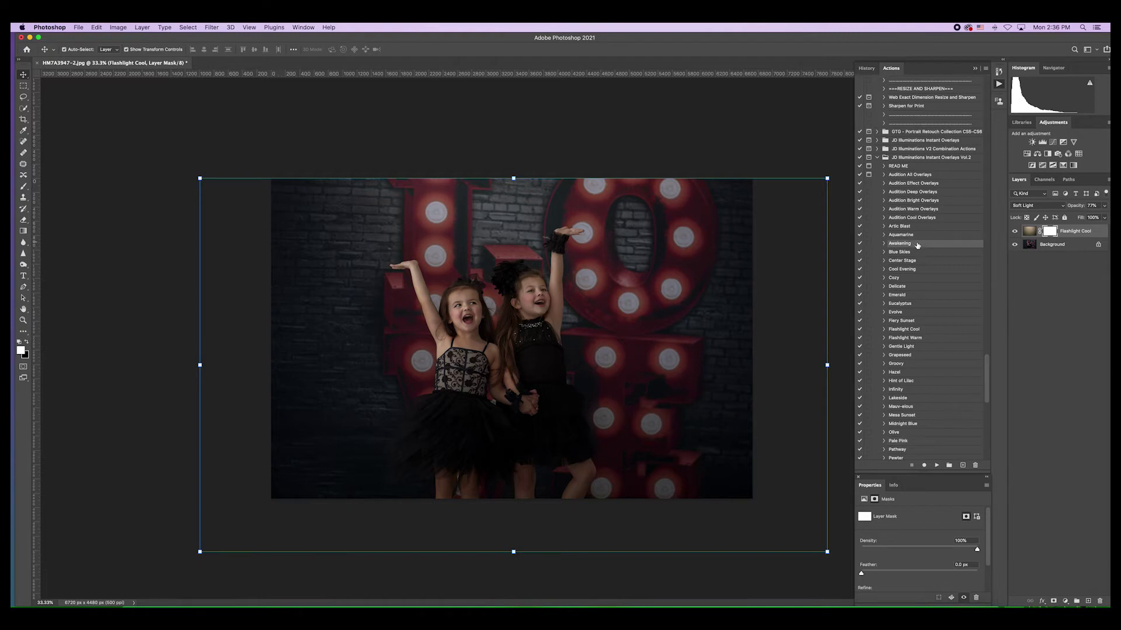
pyautogui.click(920, 331)
pyautogui.click(922, 443)
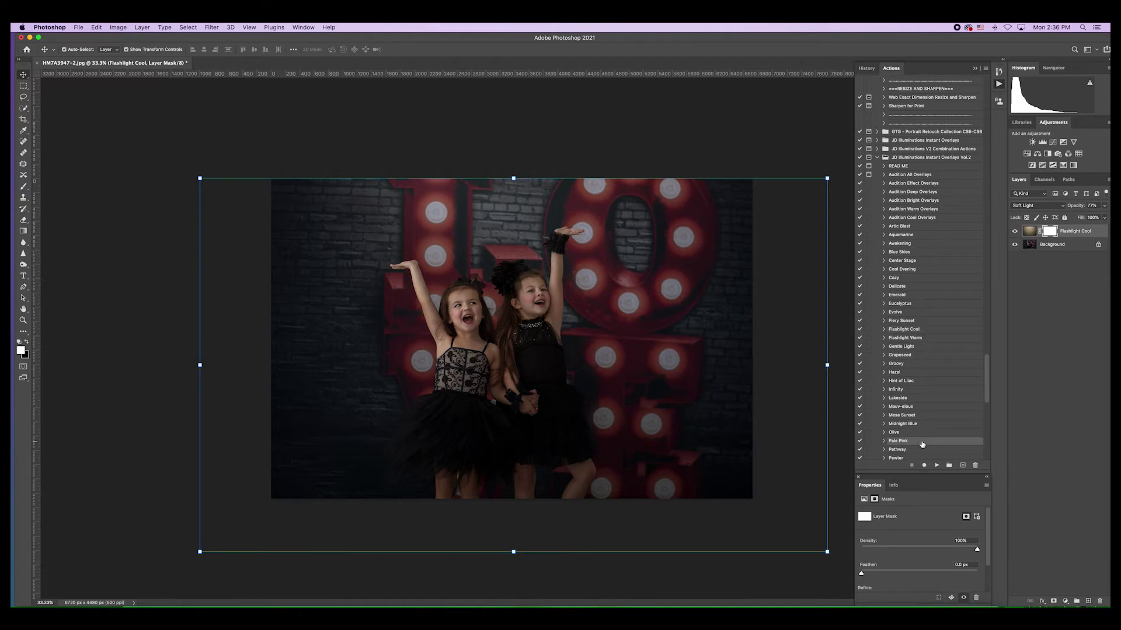
pyautogui.click(918, 245)
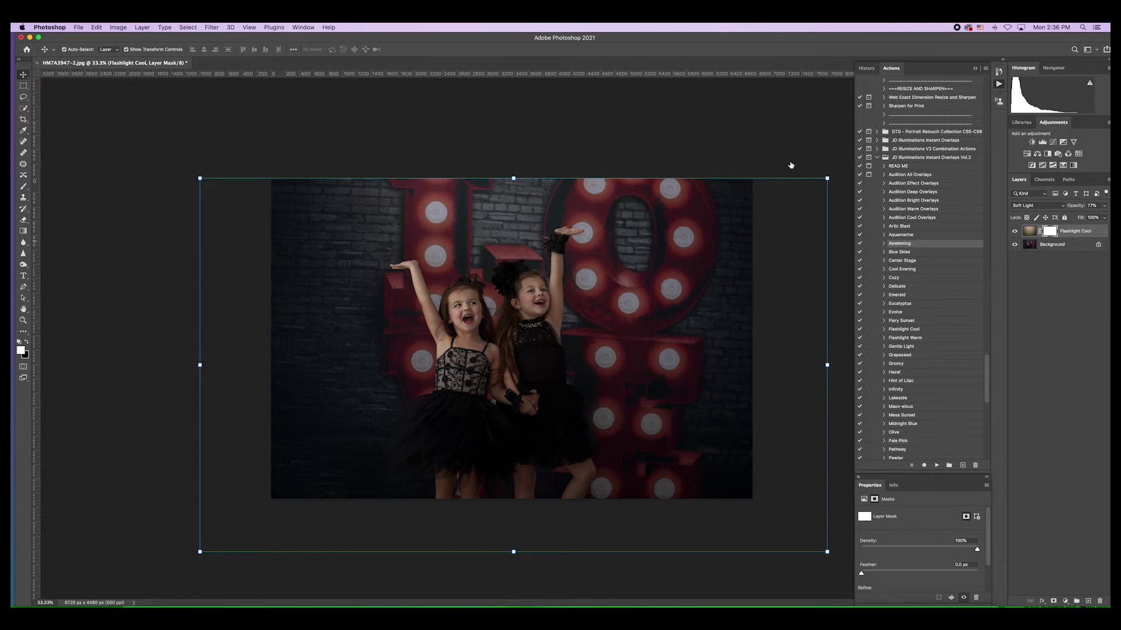
pyautogui.click(732, 146)
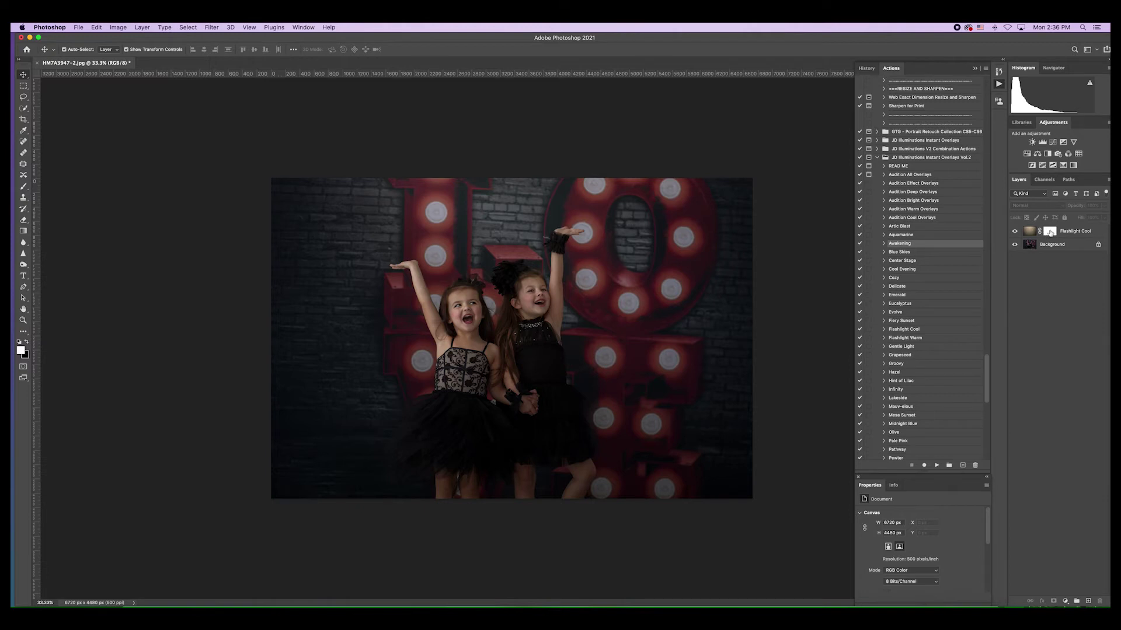
pyautogui.click(1049, 232)
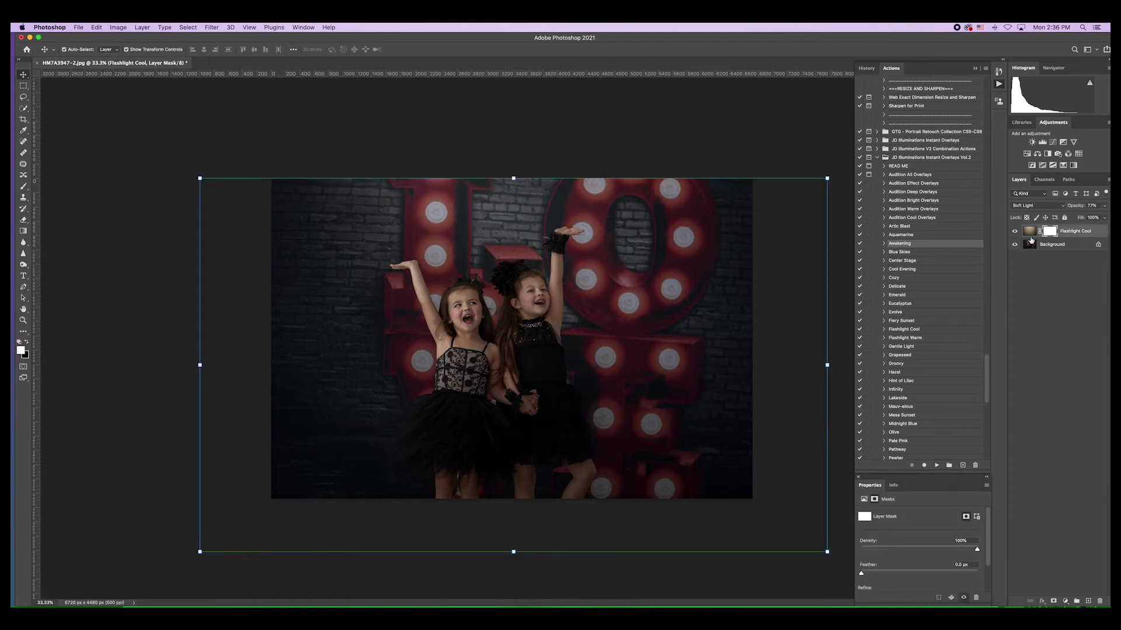
pyautogui.click(1029, 233)
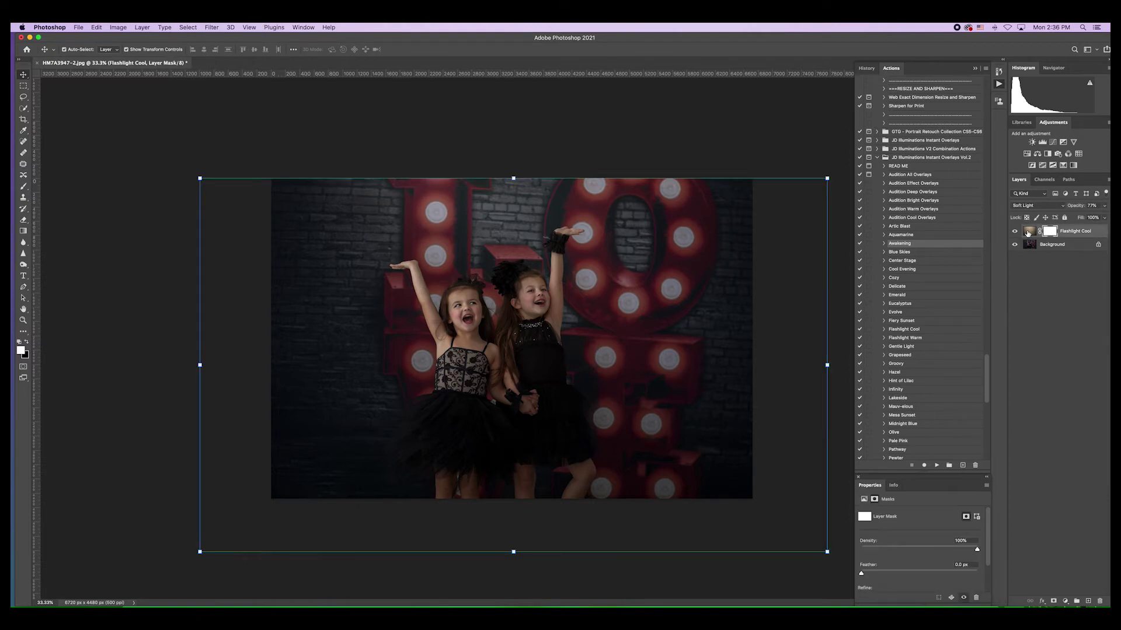
pyautogui.click(96, 27)
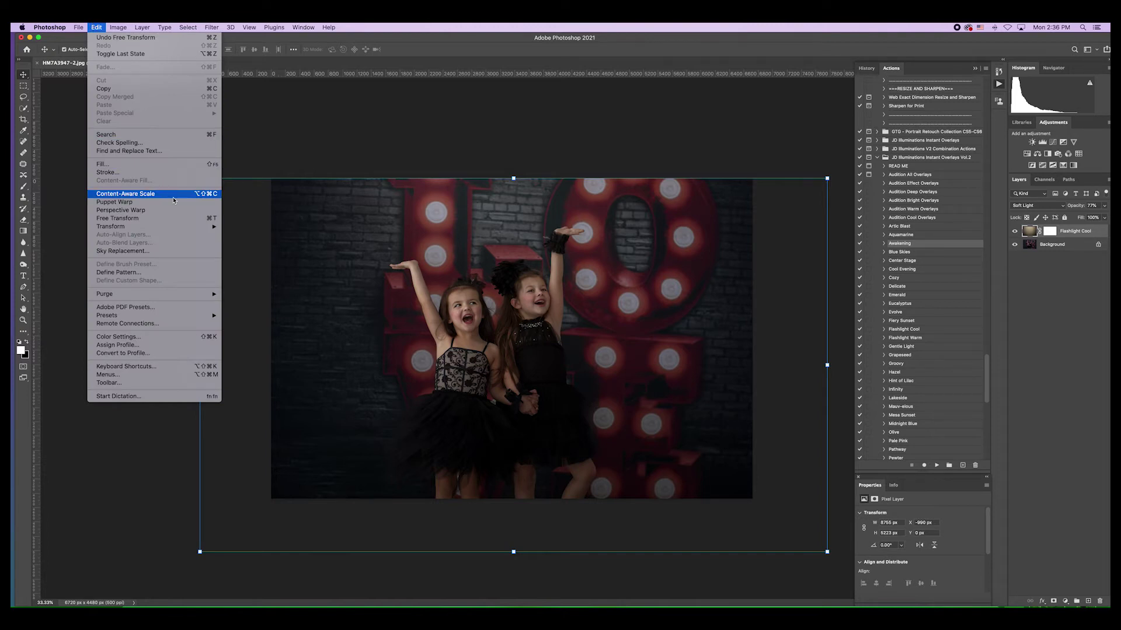
# Dismiss the Edit > Transform menu unchanged and click the canvas to end the overlay transform.
pyautogui.moveTo(169, 227)
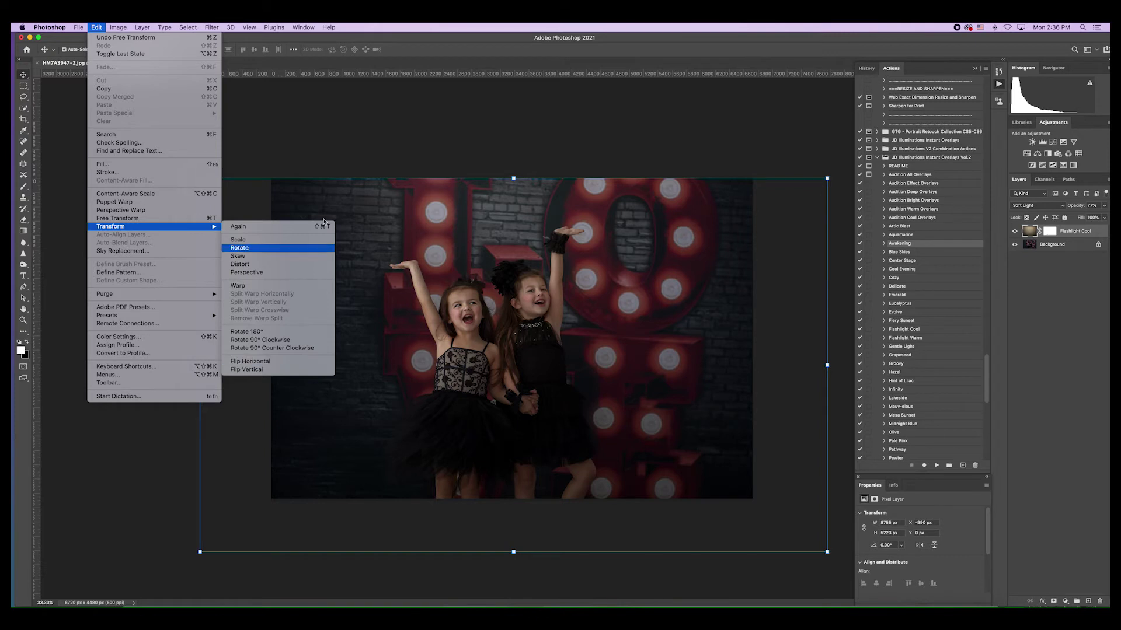
pyautogui.click(647, 120)
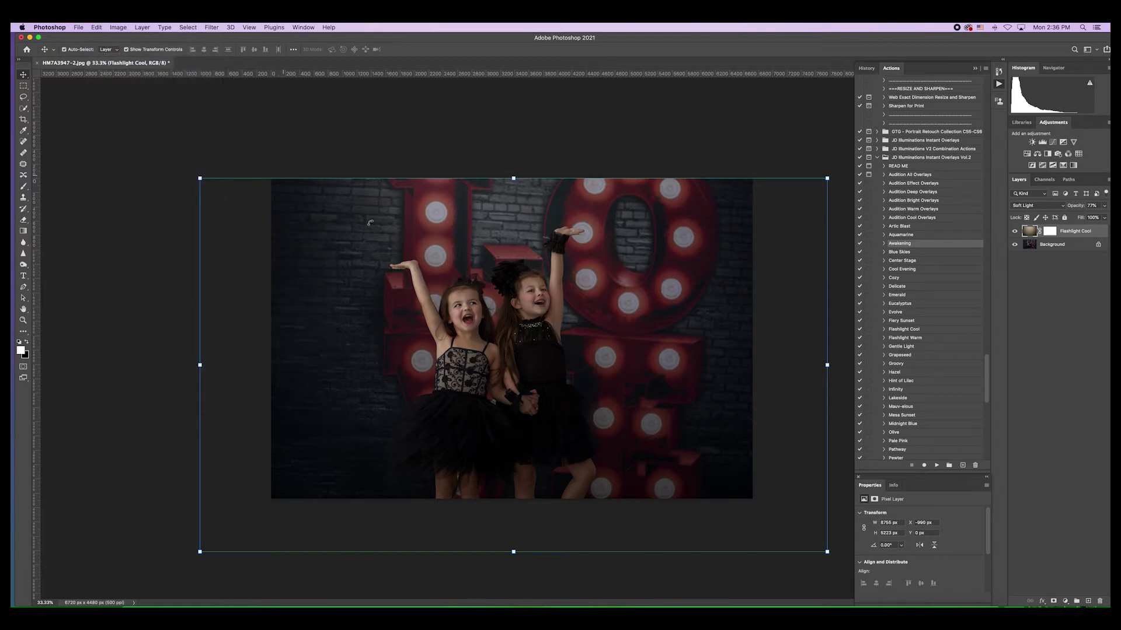
pyautogui.click(663, 118)
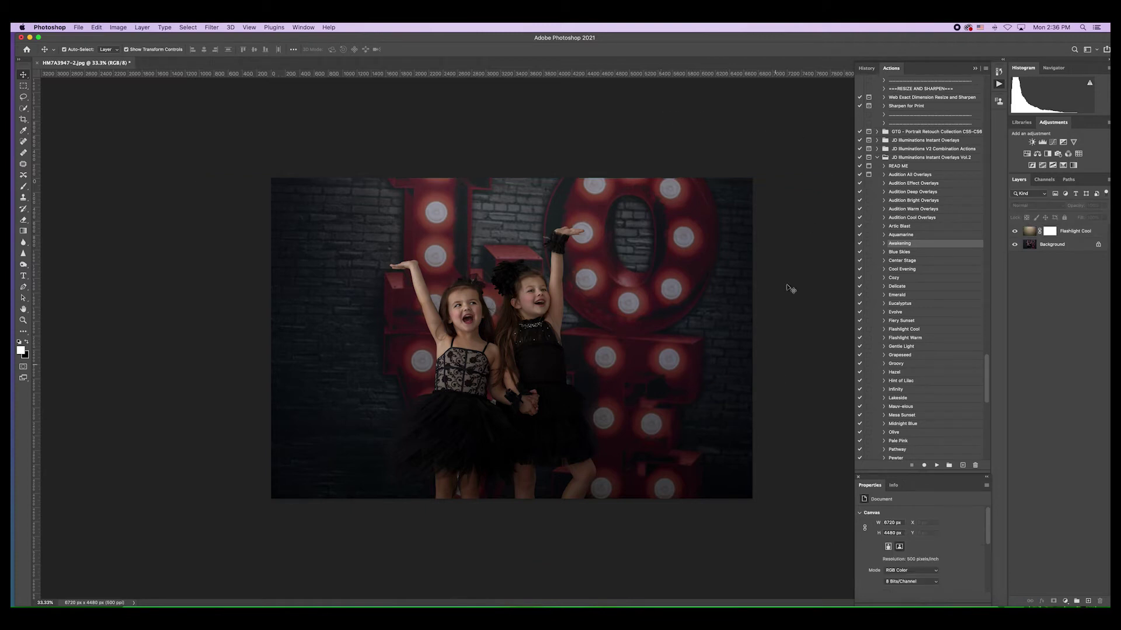
# Run the Contrast: Glowing Contrast action, adding a masked Glowing Contrast Levels layer above Flashlight Cool.
pyautogui.scroll(-8, 931, 345)
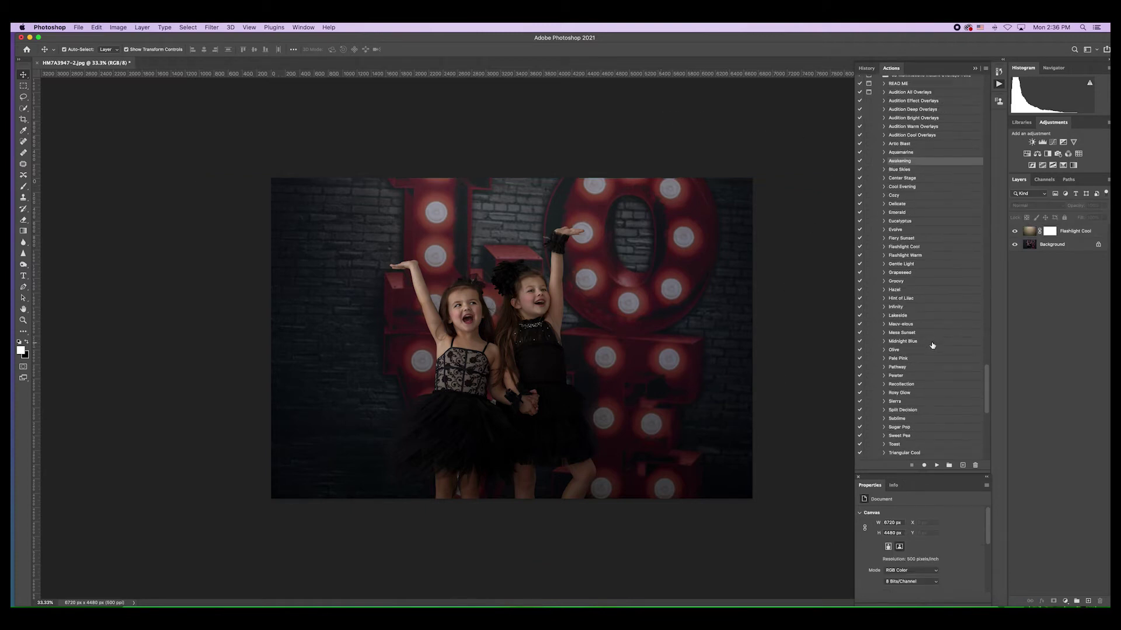
pyautogui.scroll(-8, 933, 345)
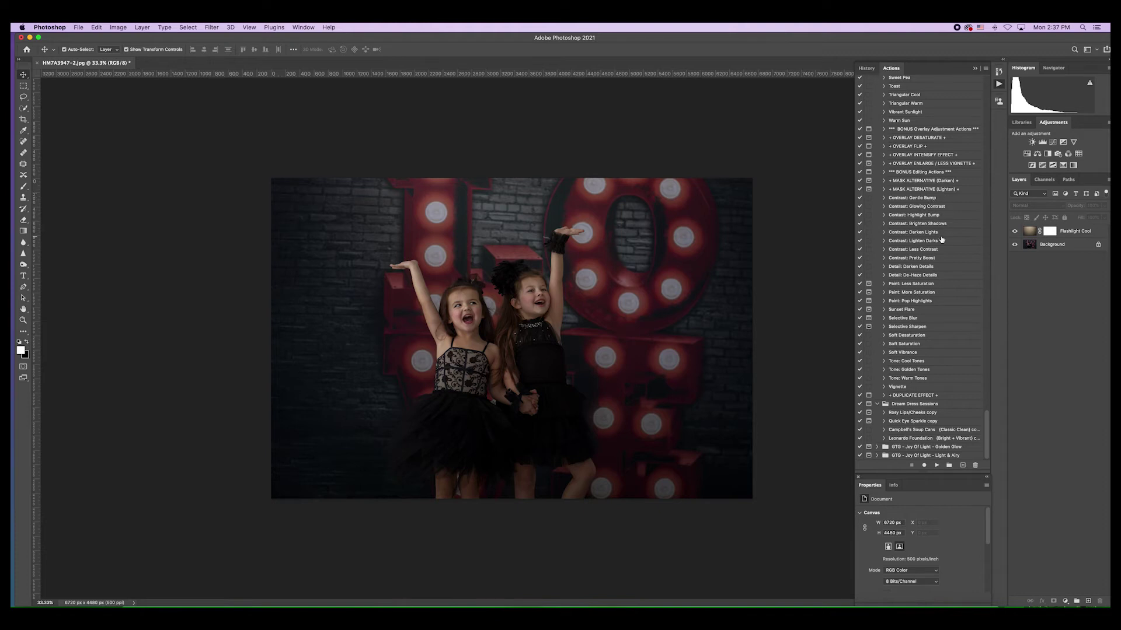
pyautogui.click(957, 208)
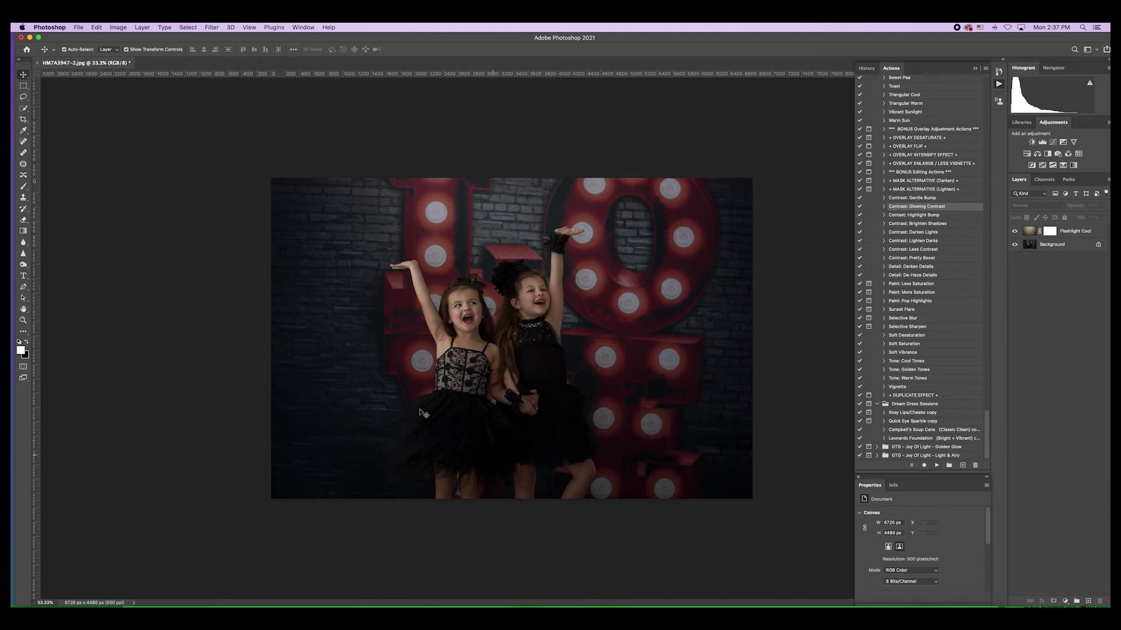
pyautogui.click(936, 466)
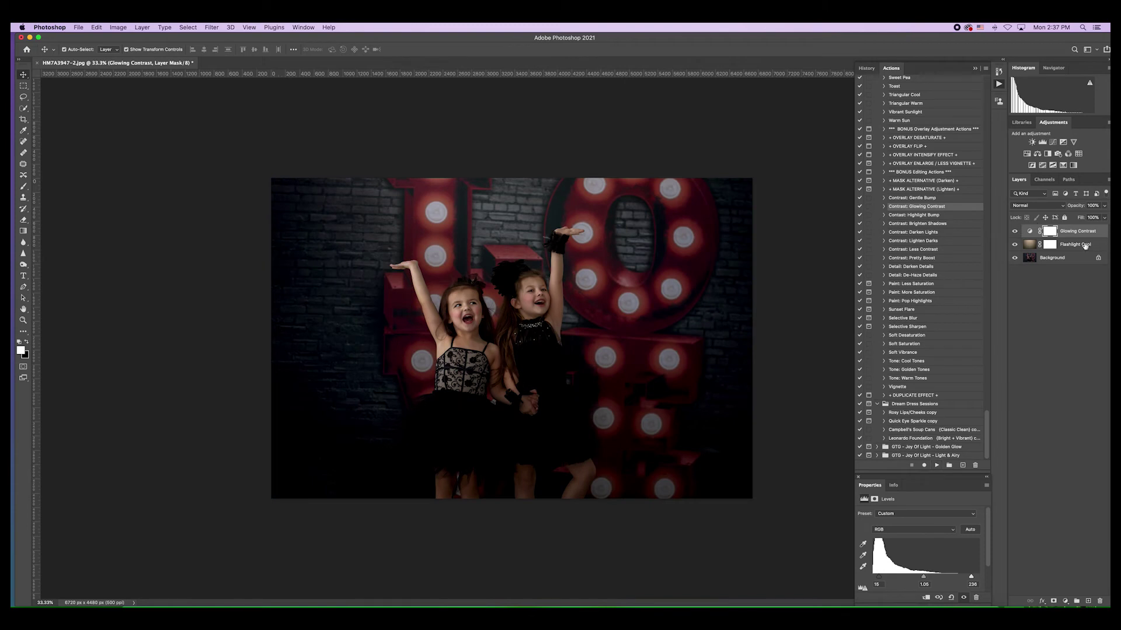
# Set Glowing Contrast to 27% opacity, ready a black brush on its mask, then flatten the image.
pyautogui.click(1104, 209)
pyautogui.moveTo(1103, 218); pyautogui.dragTo(1077, 217)
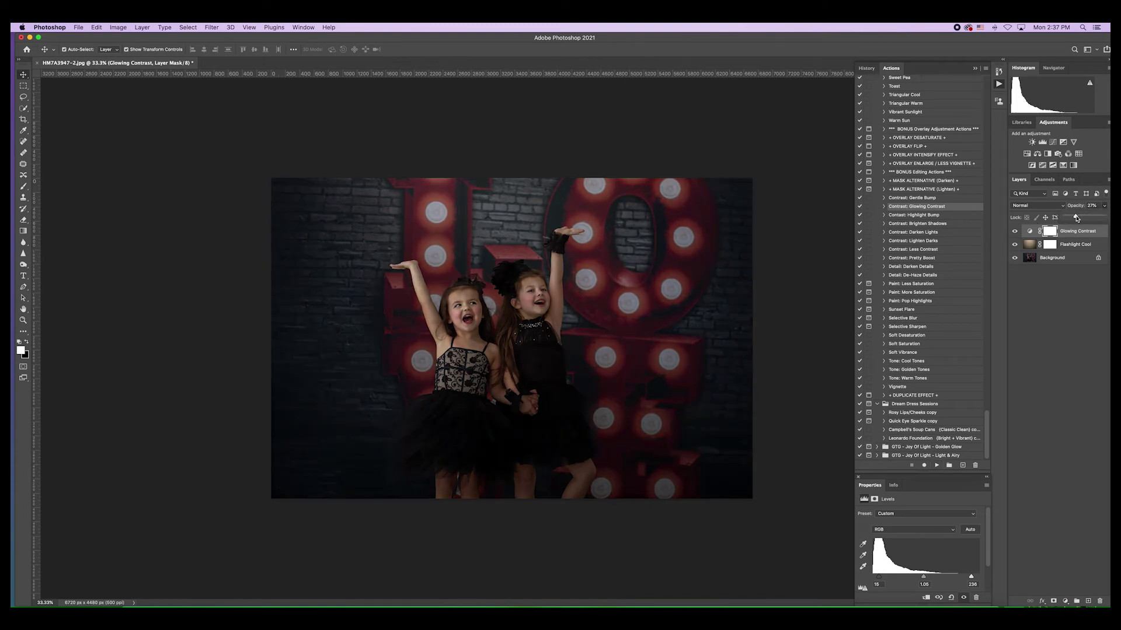
pyautogui.click(1049, 231)
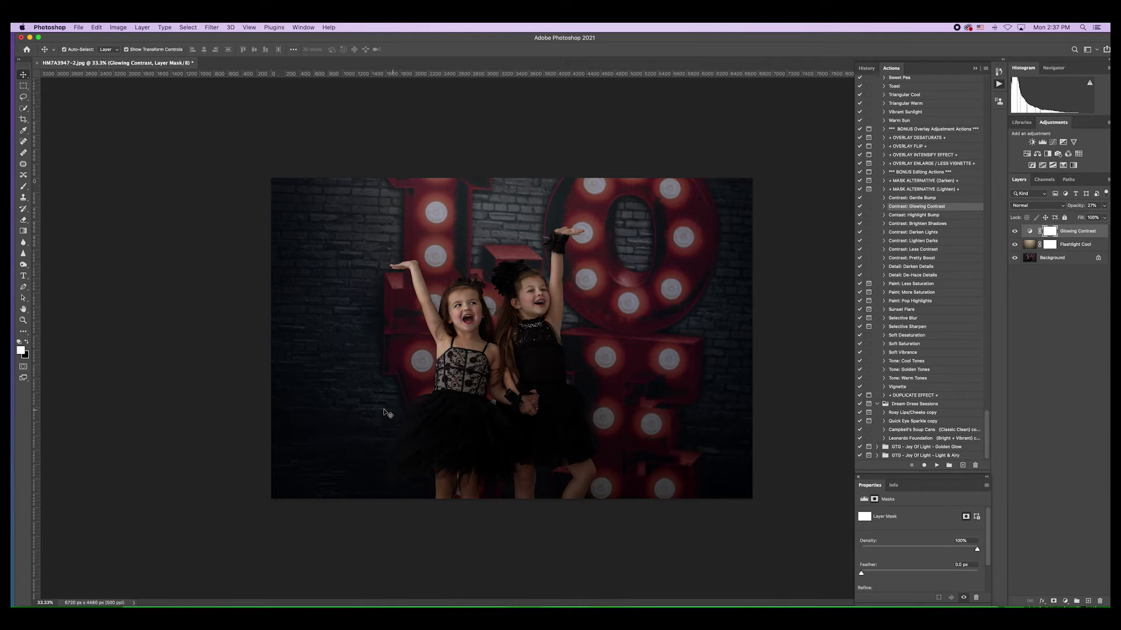
pyautogui.click(26, 342)
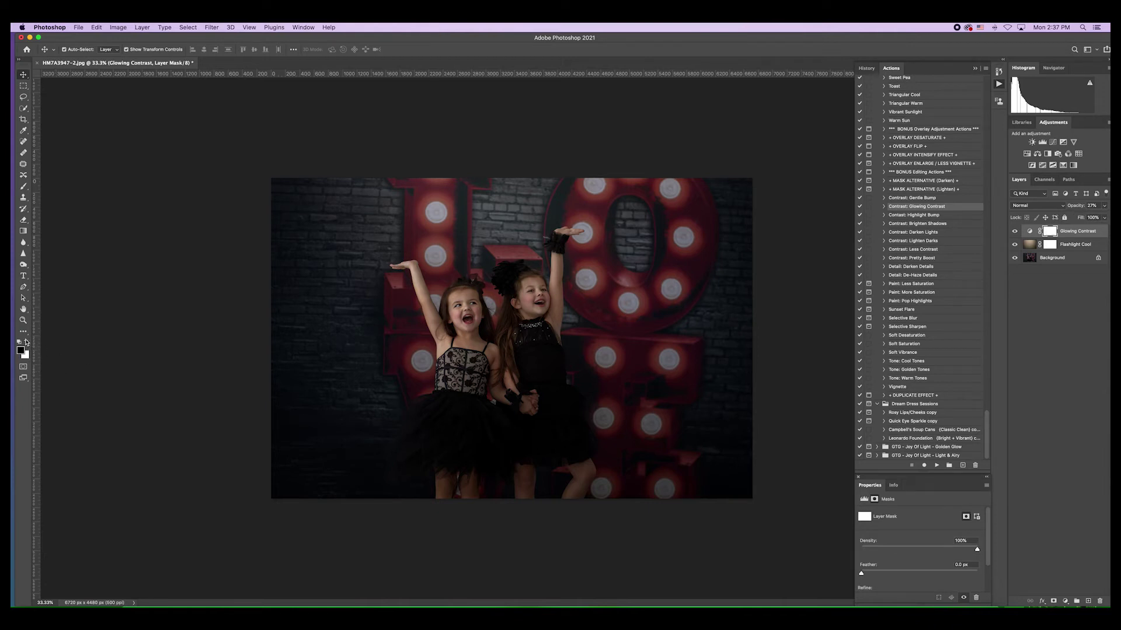
pyautogui.click(23, 187)
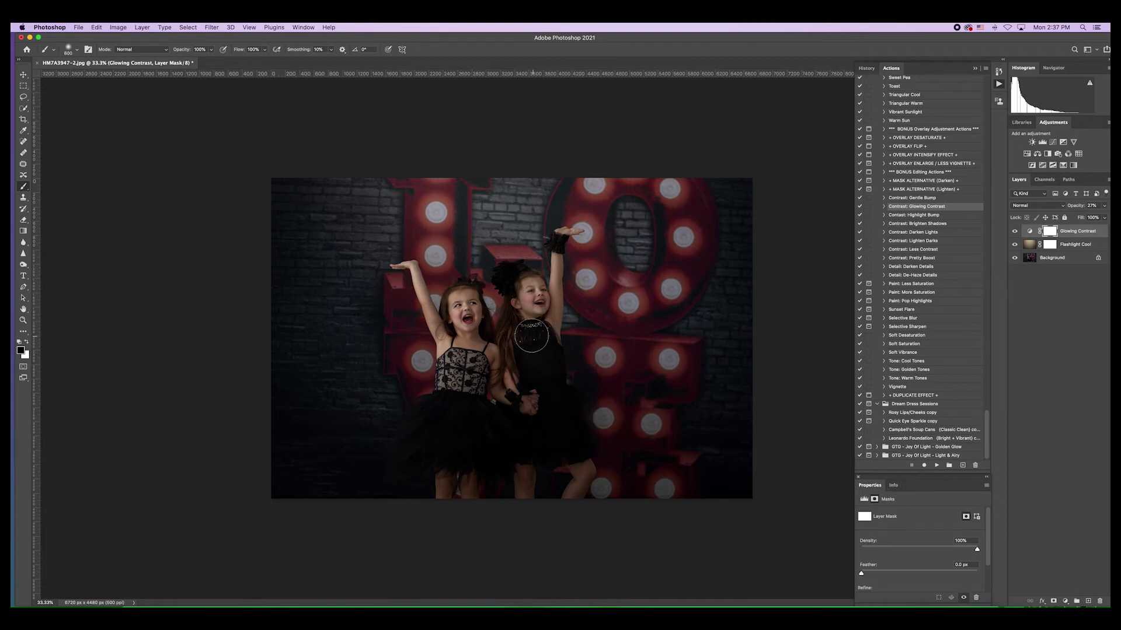
pyautogui.click(142, 27)
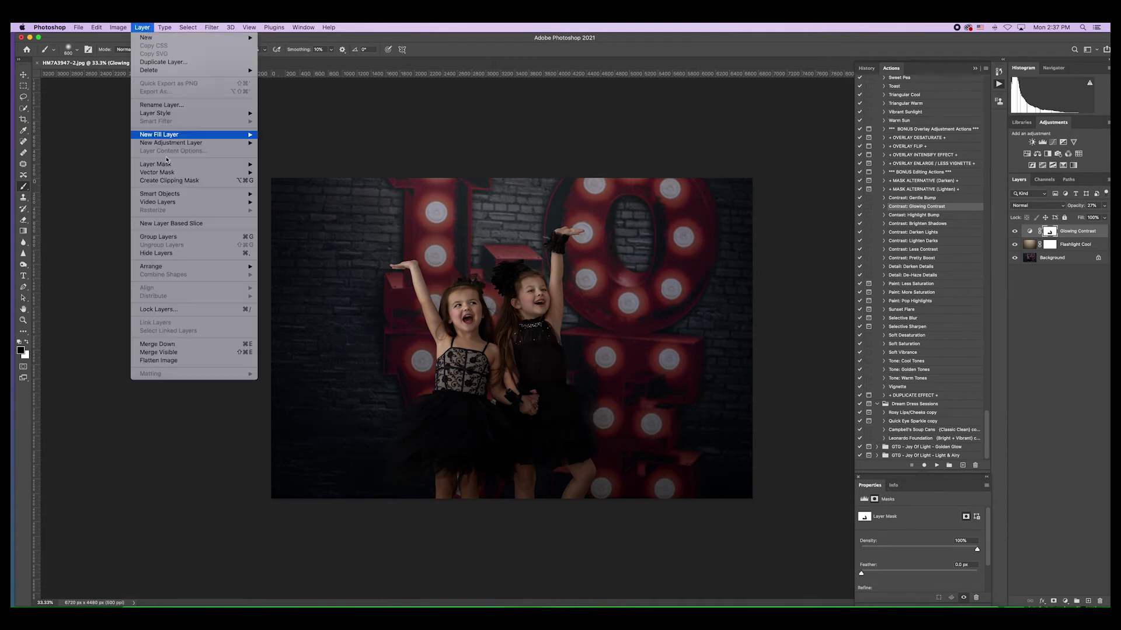
pyautogui.click(169, 360)
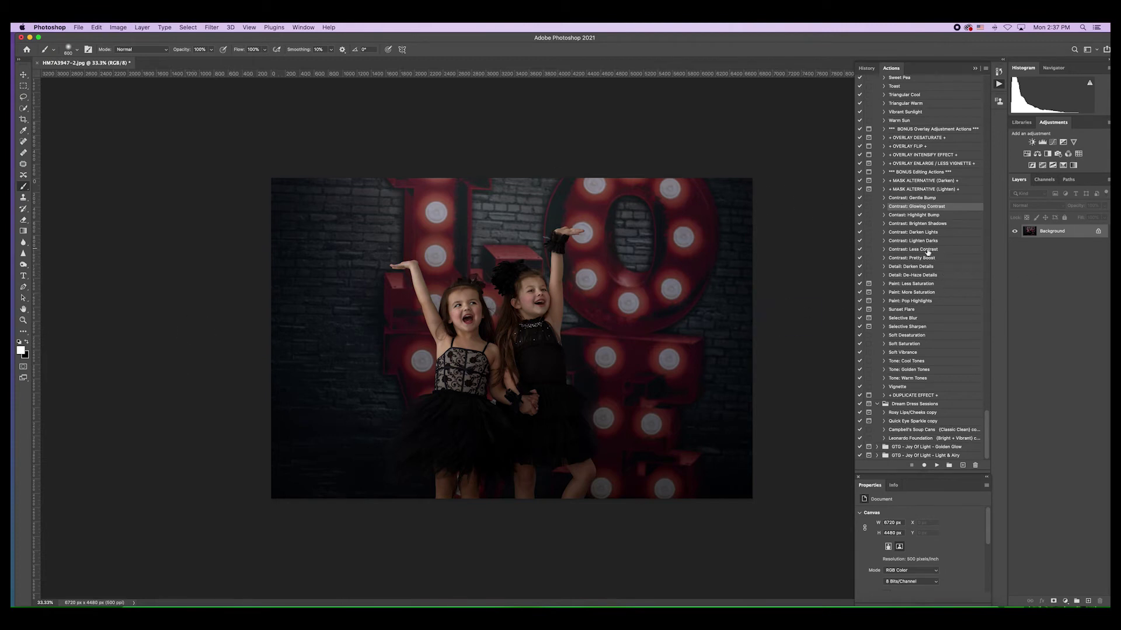
# Play Paint: Pop Highlights, accepting the suggested name in each of the three Rename Layer prompts.
pyautogui.click(931, 301)
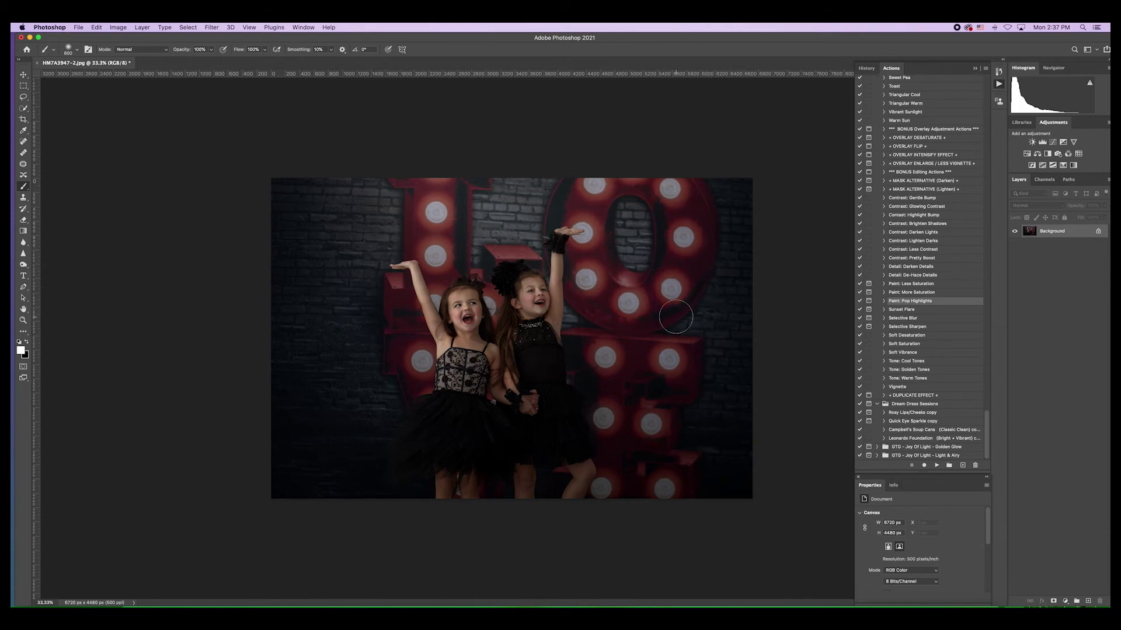
pyautogui.click(936, 465)
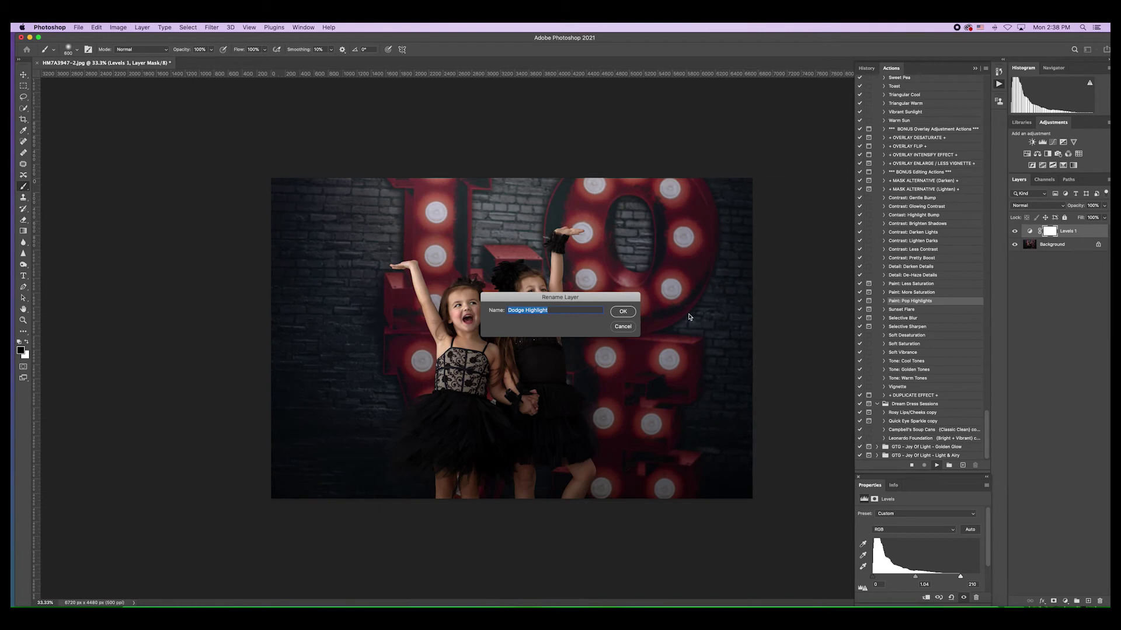
pyautogui.click(631, 314)
pyautogui.click(631, 314)
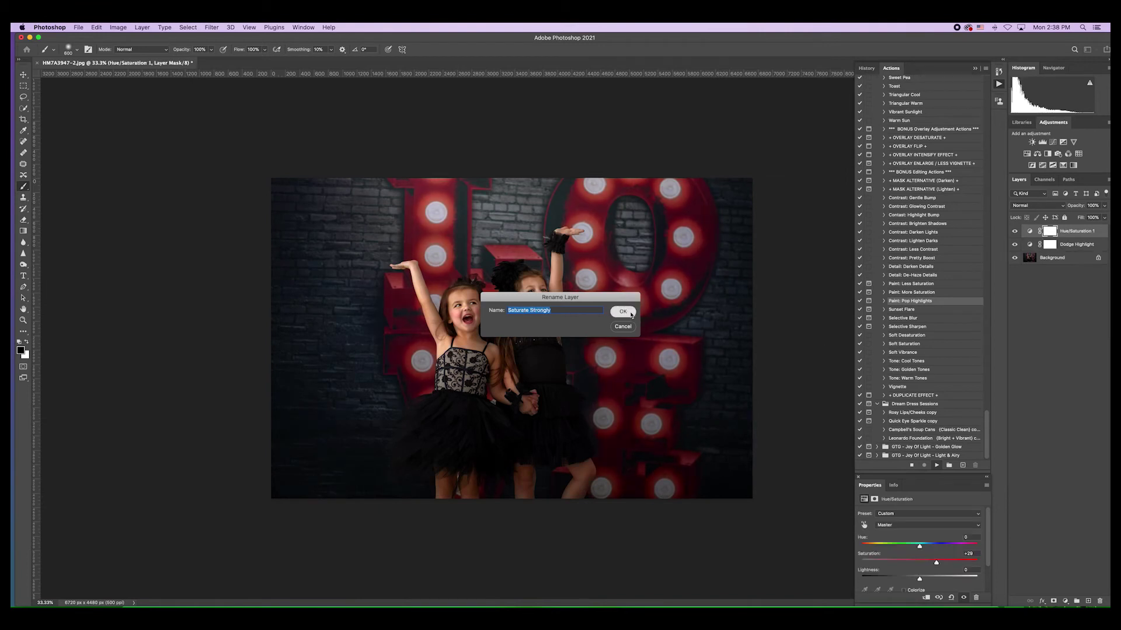
pyautogui.click(631, 315)
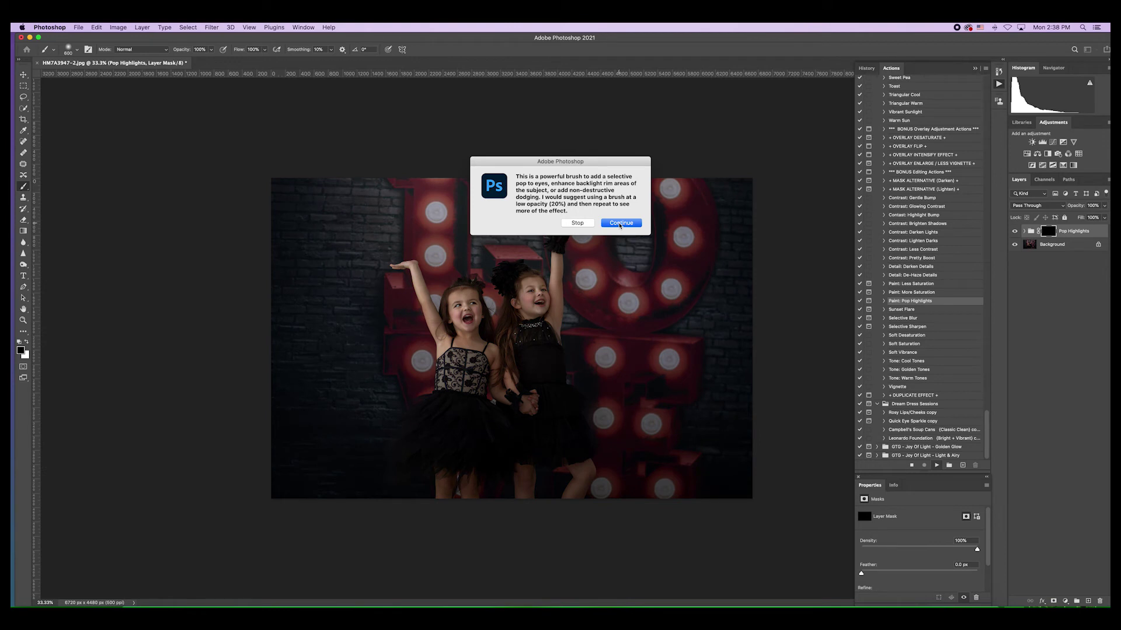
# Continue the Pop Highlights action, switch to white, size the brush and brighten the upper L bulb.
pyautogui.click(620, 223)
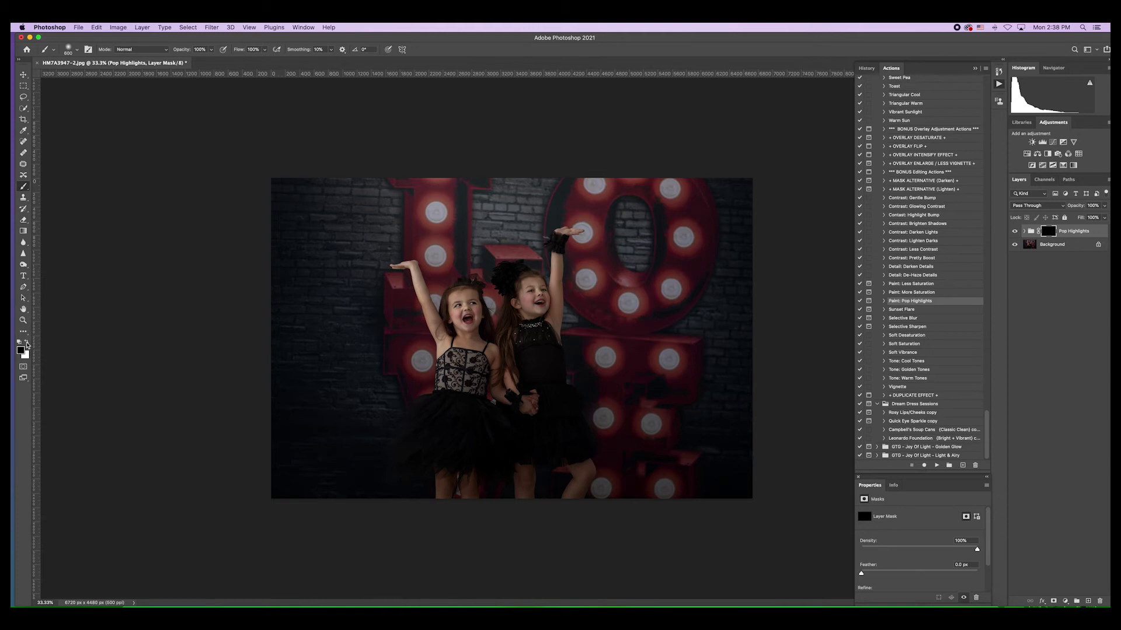
pyautogui.click(27, 344)
pyautogui.press(']')
pyautogui.press(']')
pyautogui.press(']')
pyautogui.press(']')
pyautogui.press('[')
pyautogui.press('[')
pyautogui.click(439, 220)
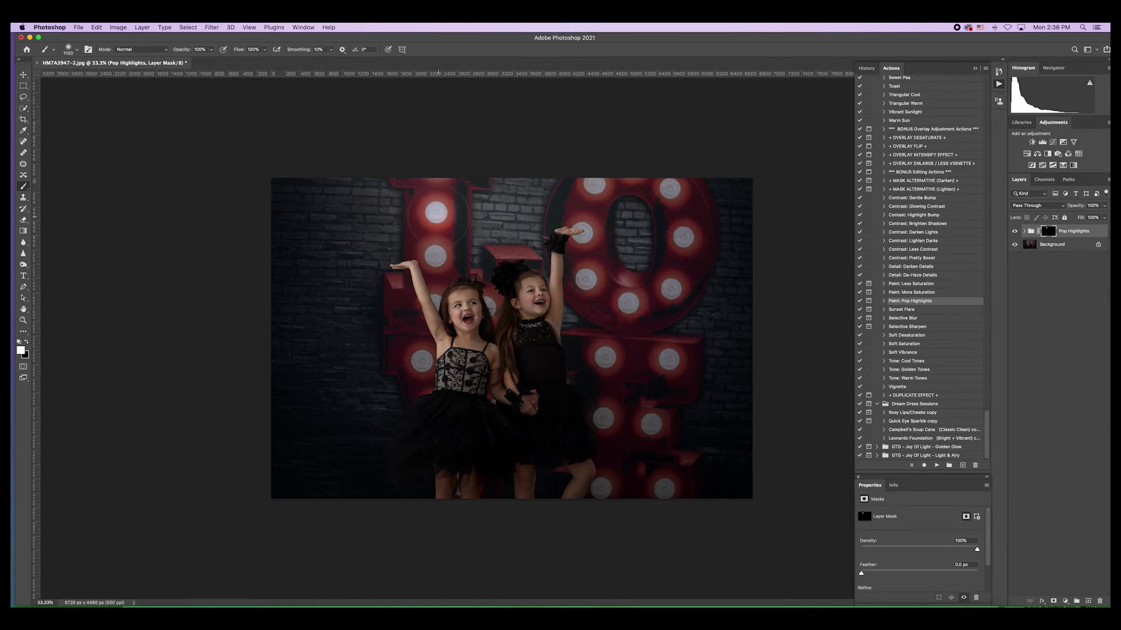
# Paint white over the lower L bulb and lower-left bulb, resizing the brush as needed.
pyautogui.click(439, 240)
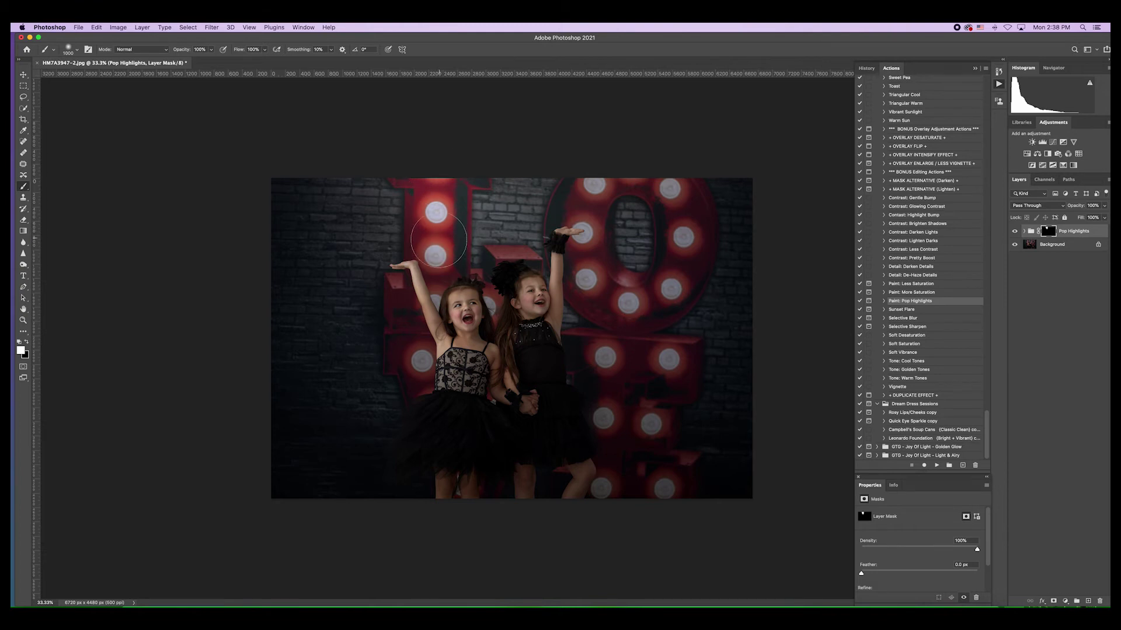
pyautogui.press('[')
pyautogui.press('[')
pyautogui.press('[')
pyautogui.press('[')
pyautogui.press('[')
pyautogui.press('[')
pyautogui.click(425, 361)
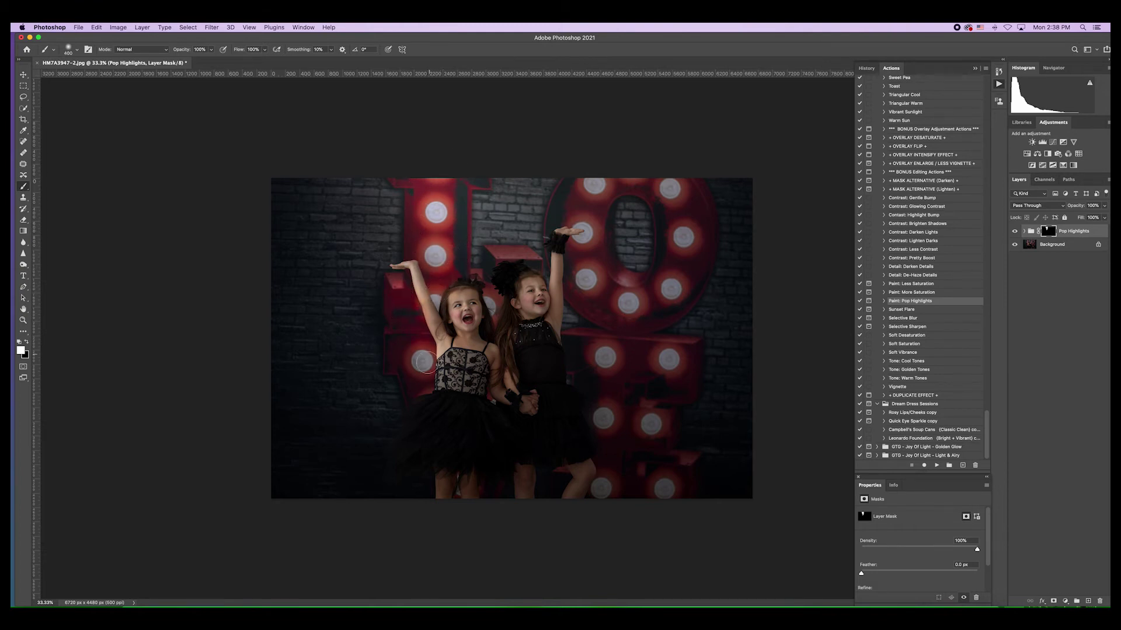
pyautogui.press('[')
pyautogui.press('[')
pyautogui.press('[')
pyautogui.press(']')
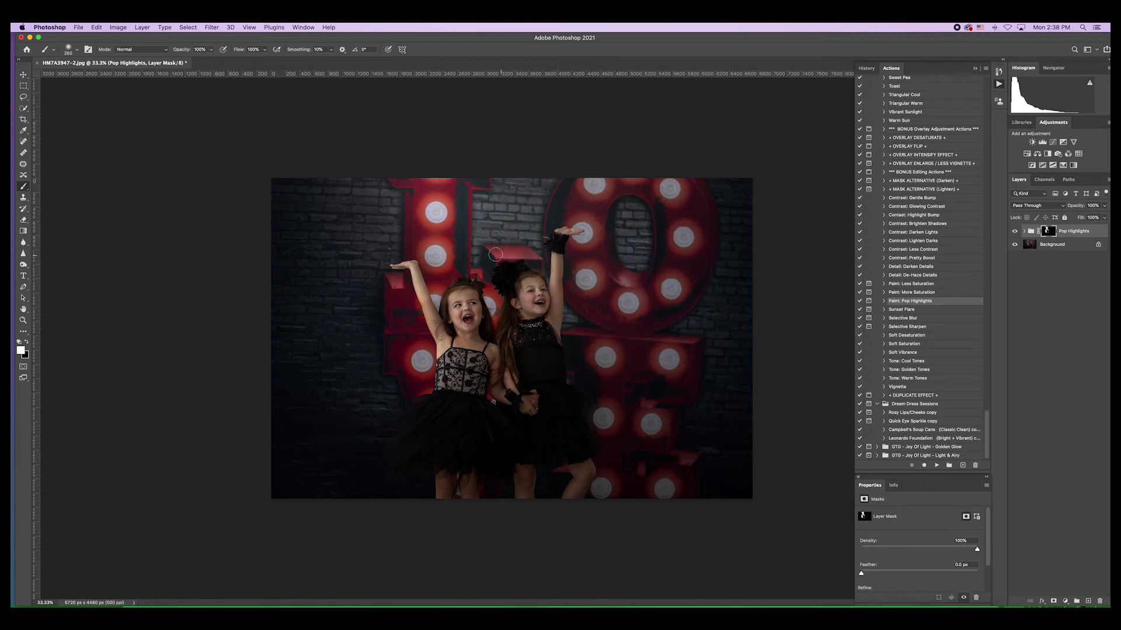
pyautogui.press(']')
pyautogui.press(']')
# Refine highlights on the bottom and middle bulbs with black and white, then hide Pop Highlights.
pyautogui.click(26, 344)
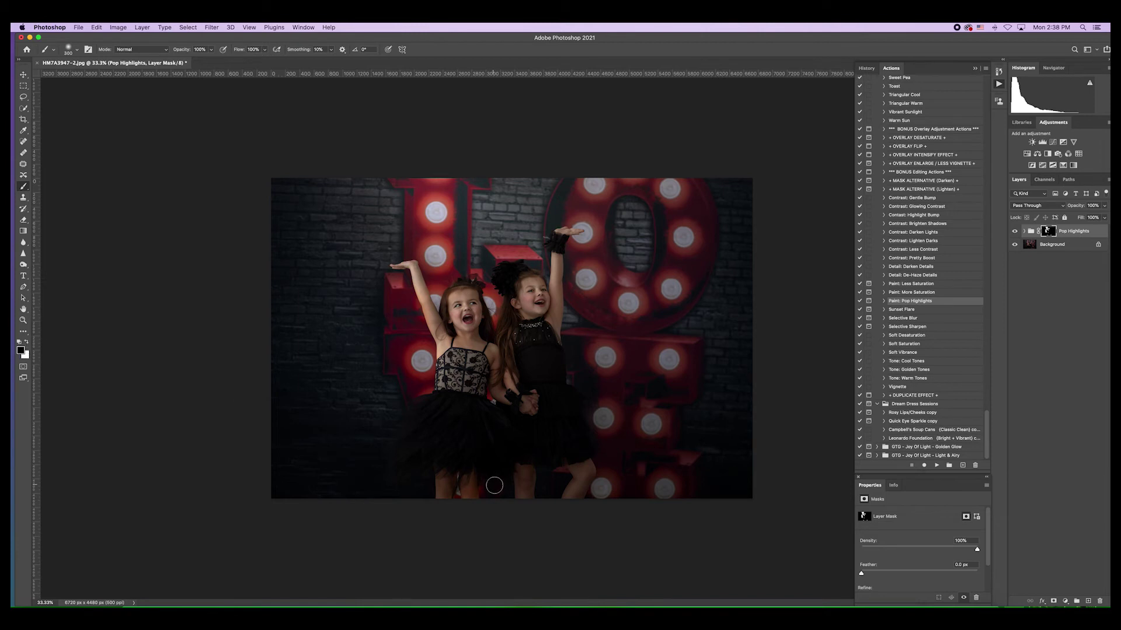
pyautogui.press('[')
pyautogui.press('[')
pyautogui.click(26, 342)
pyautogui.press(']')
pyautogui.press(']')
pyautogui.press(']')
pyautogui.moveTo(607, 479)
pyautogui.mouseDown()
pyautogui.moveTo(640, 453)
pyautogui.moveTo(665, 479)
pyautogui.moveTo(686, 475)
pyautogui.moveTo(650, 396)
pyautogui.moveTo(589, 376)
pyautogui.moveTo(591, 401)
pyautogui.moveTo(655, 416)
pyautogui.moveTo(673, 345)
pyautogui.moveTo(686, 351)
pyautogui.moveTo(629, 346)
pyautogui.moveTo(591, 355)
pyautogui.moveTo(586, 373)
pyautogui.moveTo(594, 335)
pyautogui.moveTo(582, 260)
pyautogui.moveTo(599, 252)
pyautogui.moveTo(578, 248)
pyautogui.moveTo(602, 240)
pyautogui.moveTo(567, 213)
pyautogui.moveTo(631, 289)
pyautogui.moveTo(615, 279)
pyautogui.moveTo(599, 313)
pyautogui.moveTo(650, 362)
pyautogui.moveTo(691, 496)
pyautogui.moveTo(596, 495)
pyautogui.mouseUp()
pyautogui.press('[')
pyautogui.press('[')
pyautogui.press('[')
pyautogui.press('[')
pyautogui.press('[')
pyautogui.press('[')
pyautogui.press('[')
pyautogui.press('[')
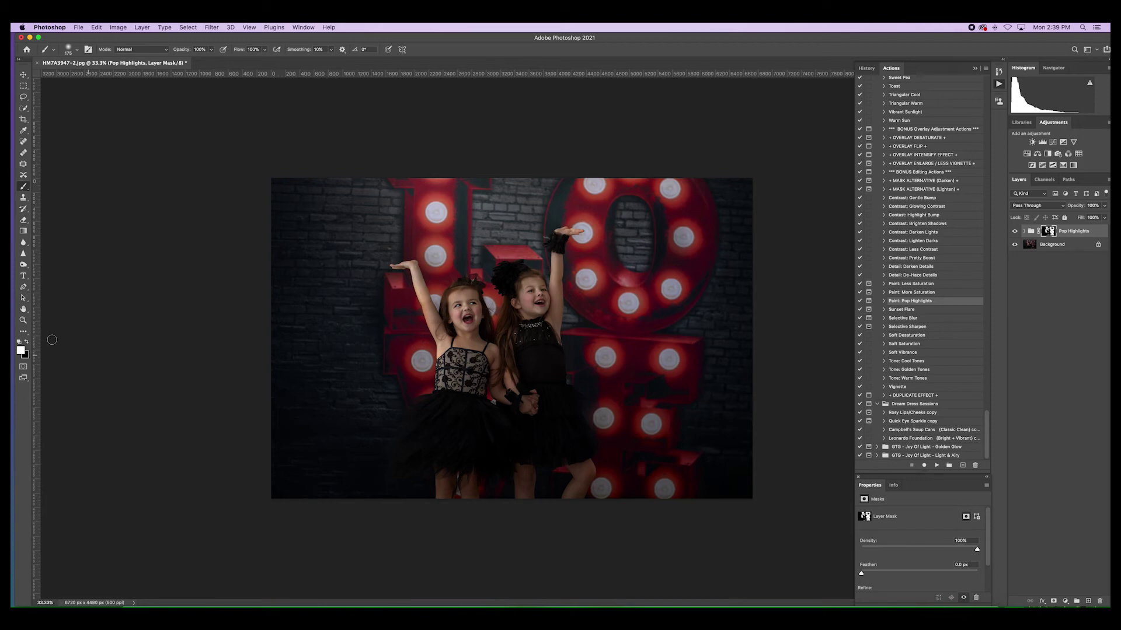
pyautogui.click(27, 343)
pyautogui.click(27, 344)
pyautogui.press(']')
pyautogui.click(1015, 232)
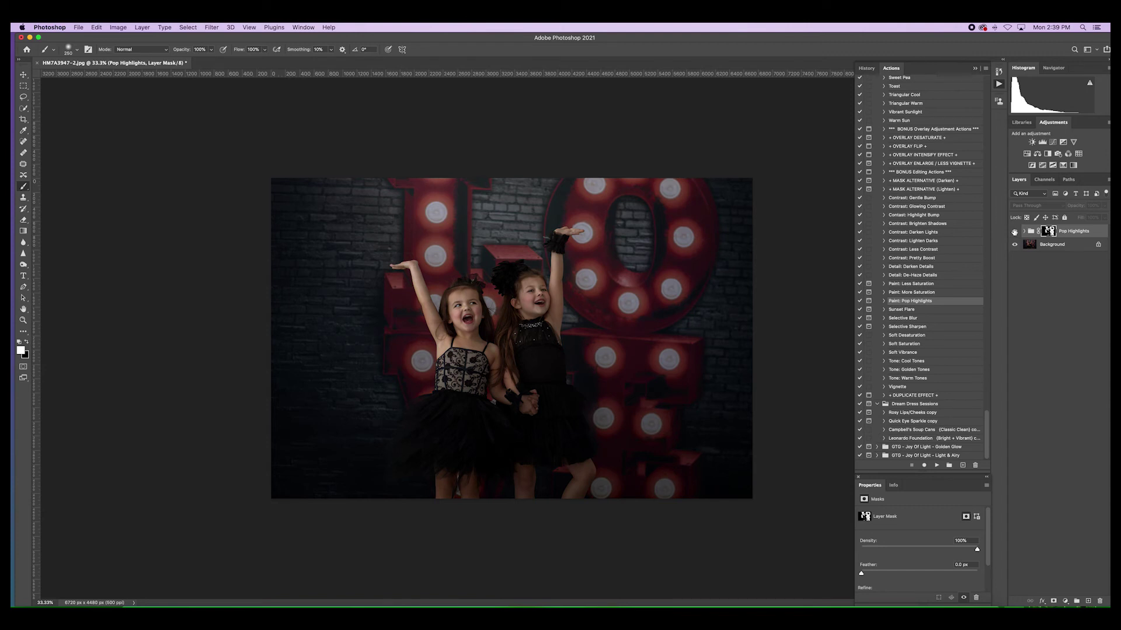
# Toggle Pop Highlights visibility to compare, then flatten the image into one Background layer.
pyautogui.click(1015, 232)
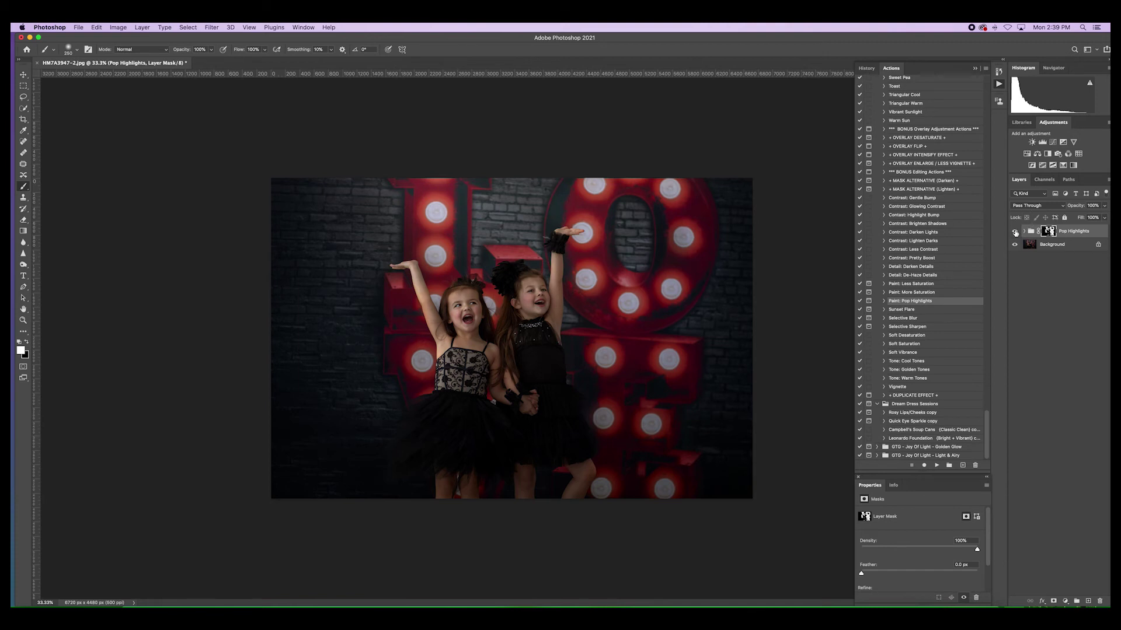
pyautogui.click(1014, 232)
pyautogui.click(1015, 232)
pyautogui.click(1015, 233)
pyautogui.click(1015, 232)
pyautogui.click(145, 26)
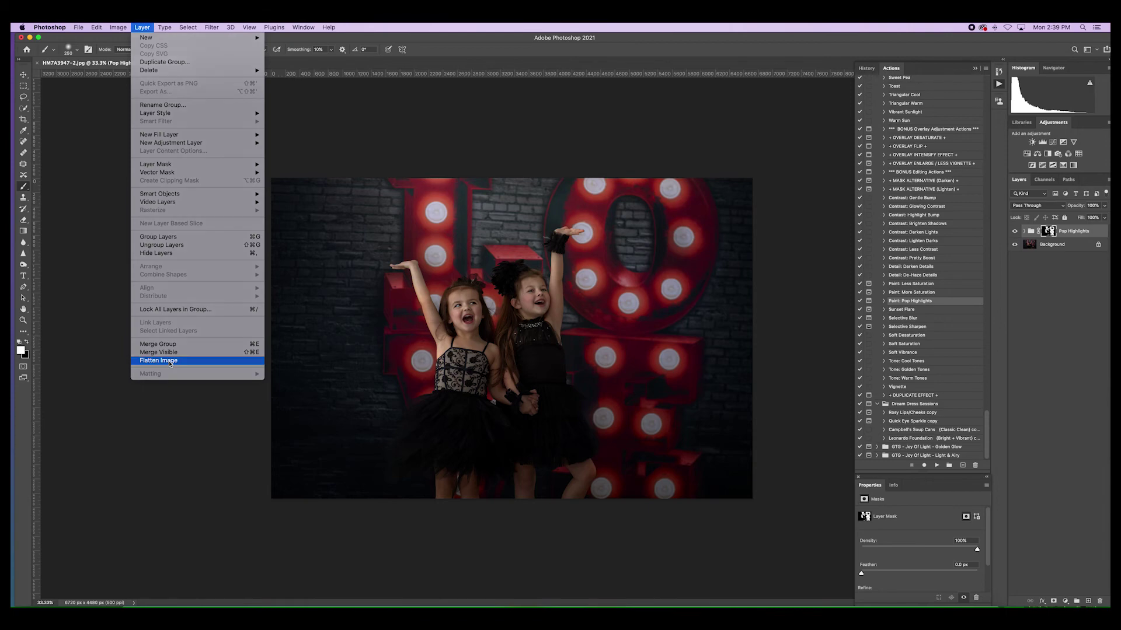
pyautogui.click(175, 364)
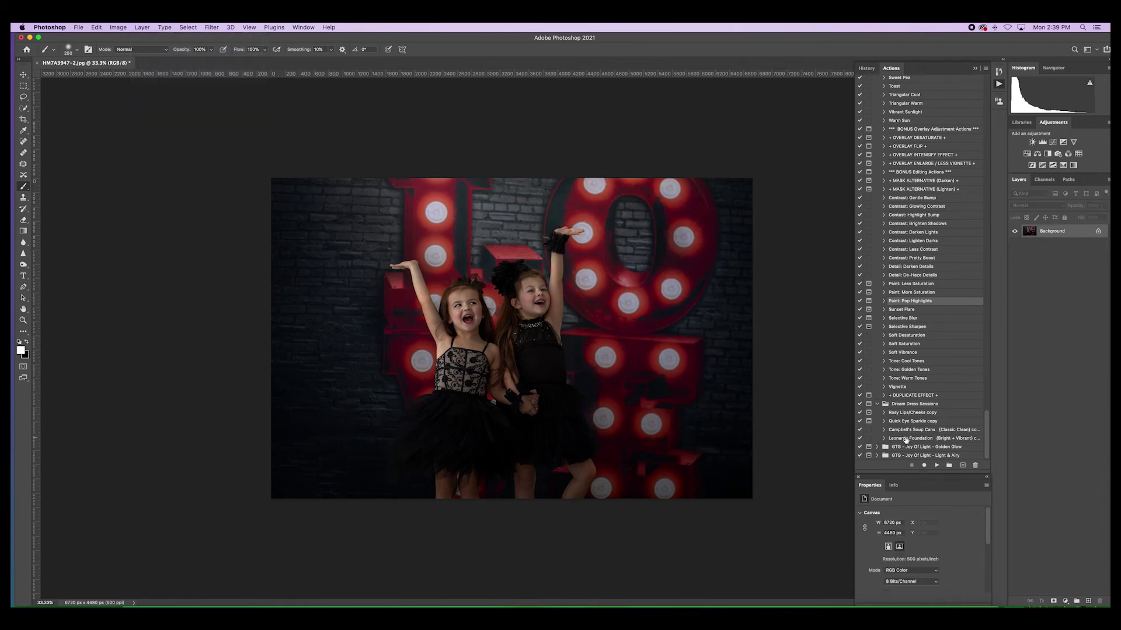
# Play the Leonardo Foundation action and lower its group's opacity.
pyautogui.click(925, 439)
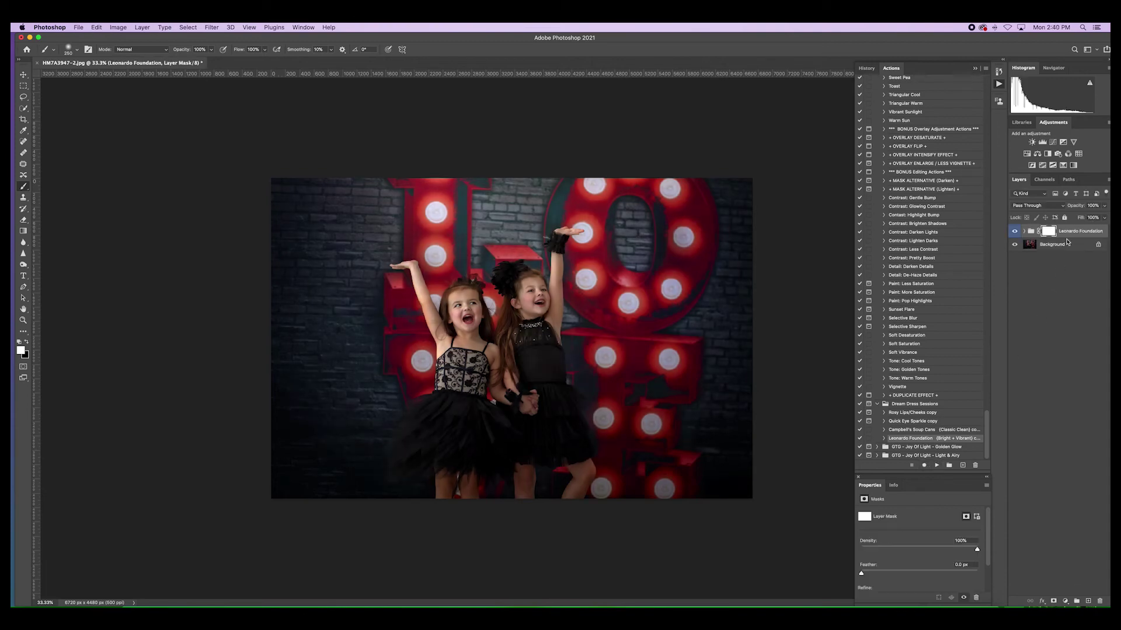
pyautogui.click(1105, 207)
pyautogui.moveTo(1105, 217); pyautogui.dragTo(1075, 218)
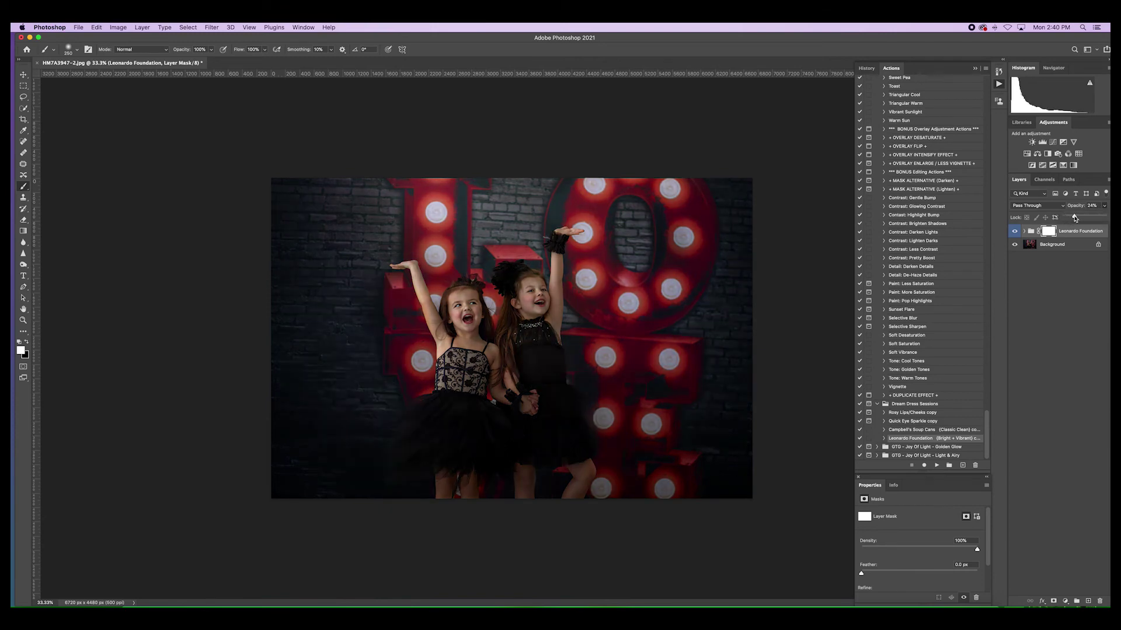
pyautogui.moveTo(1077, 218); pyautogui.dragTo(1077, 219)
# Play the Campbell's Soup Cans action and fade its group to 28% opacity.
pyautogui.click(914, 432)
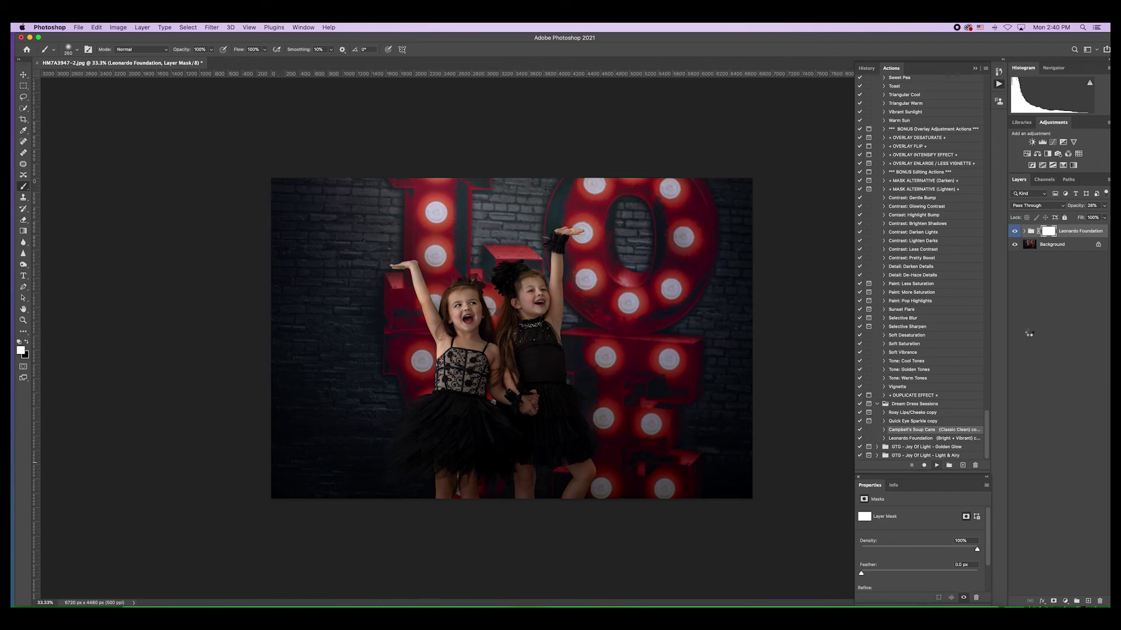
pyautogui.click(1104, 206)
pyautogui.moveTo(1103, 216); pyautogui.dragTo(1090, 216)
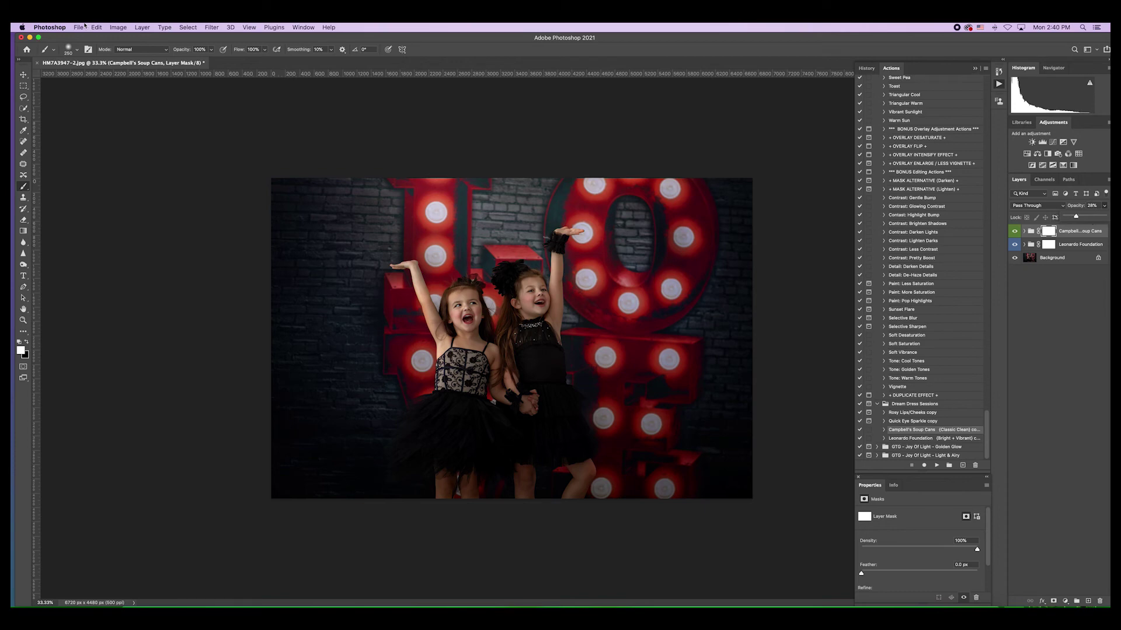
# Flatten both looks into Background, then apply Levels with midtone 1.07 and white input 239.
pyautogui.click(147, 26)
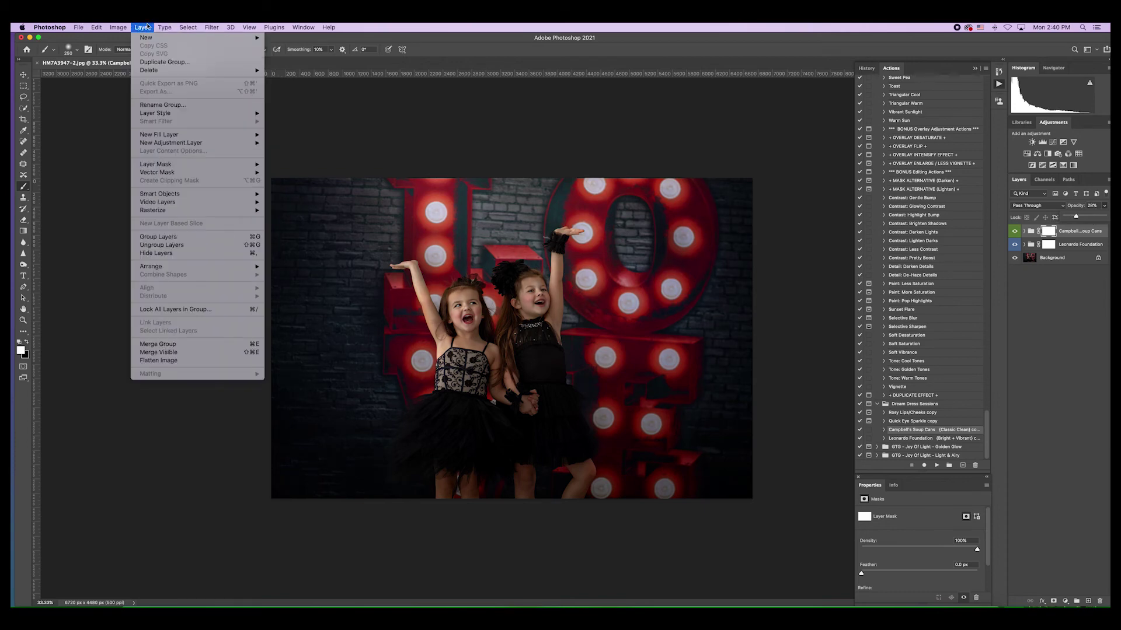
pyautogui.click(190, 362)
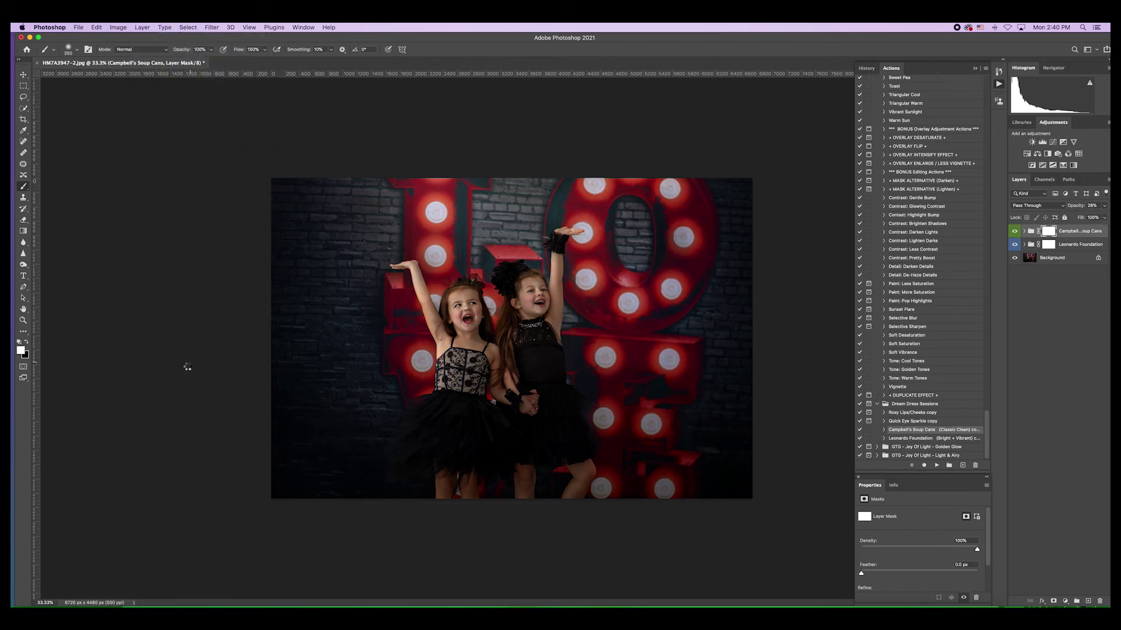
pyautogui.press('super+l')
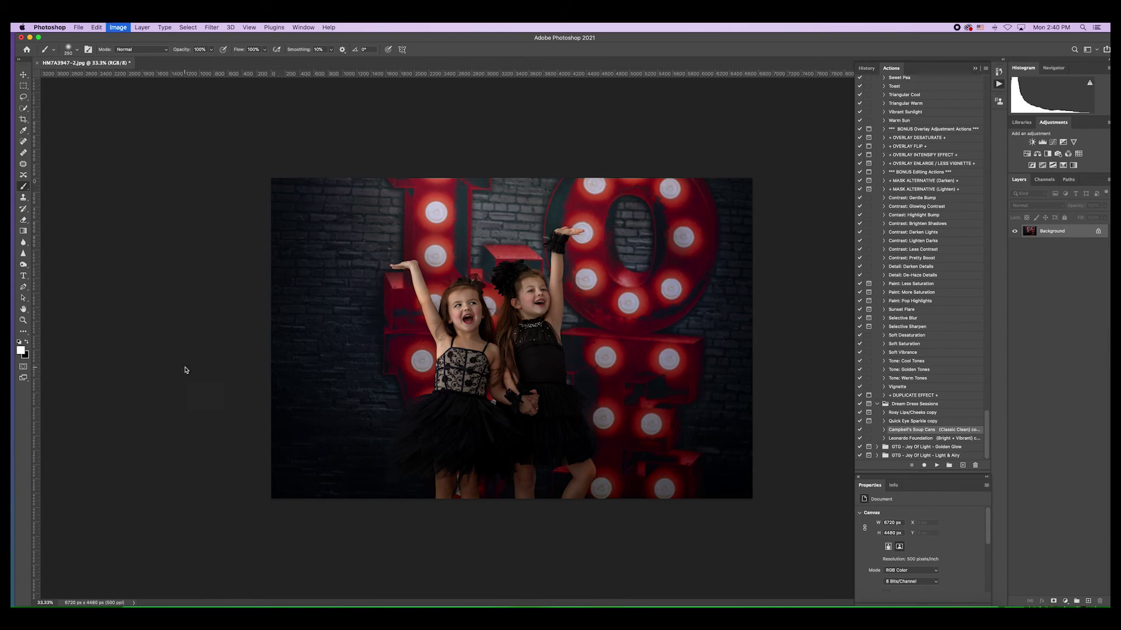
pyautogui.moveTo(768, 260); pyautogui.dragTo(710, 261)
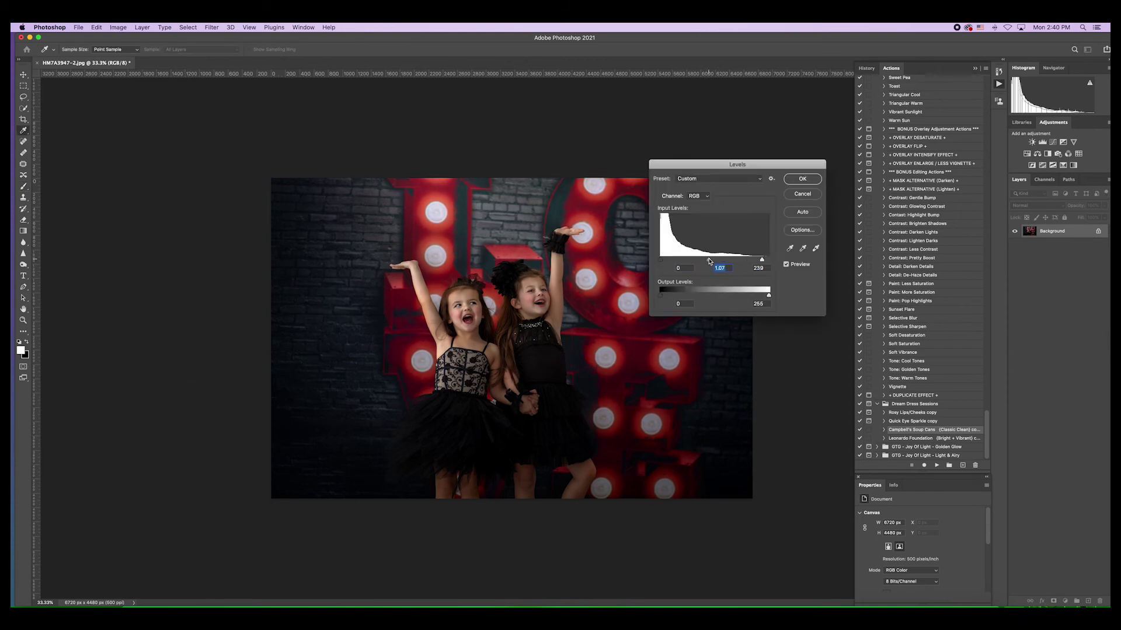
pyautogui.click(800, 180)
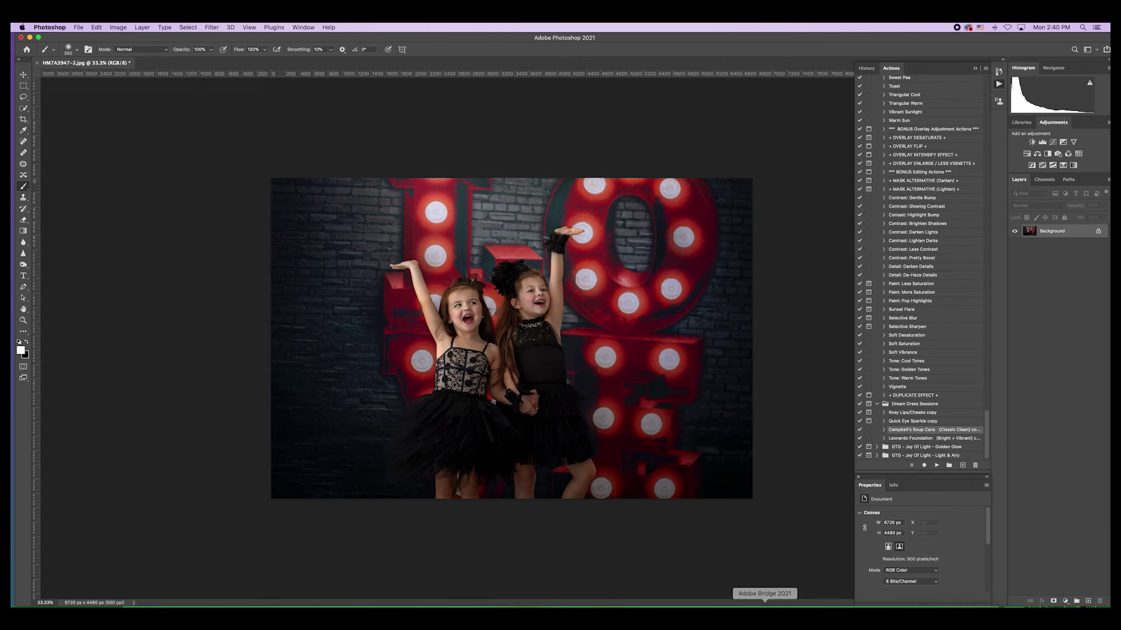
# Open HM7A3954.jpg from Adobe Bridge in Photoshop, then return to the HM7A3947-2 tab.
pyautogui.click(764, 607)
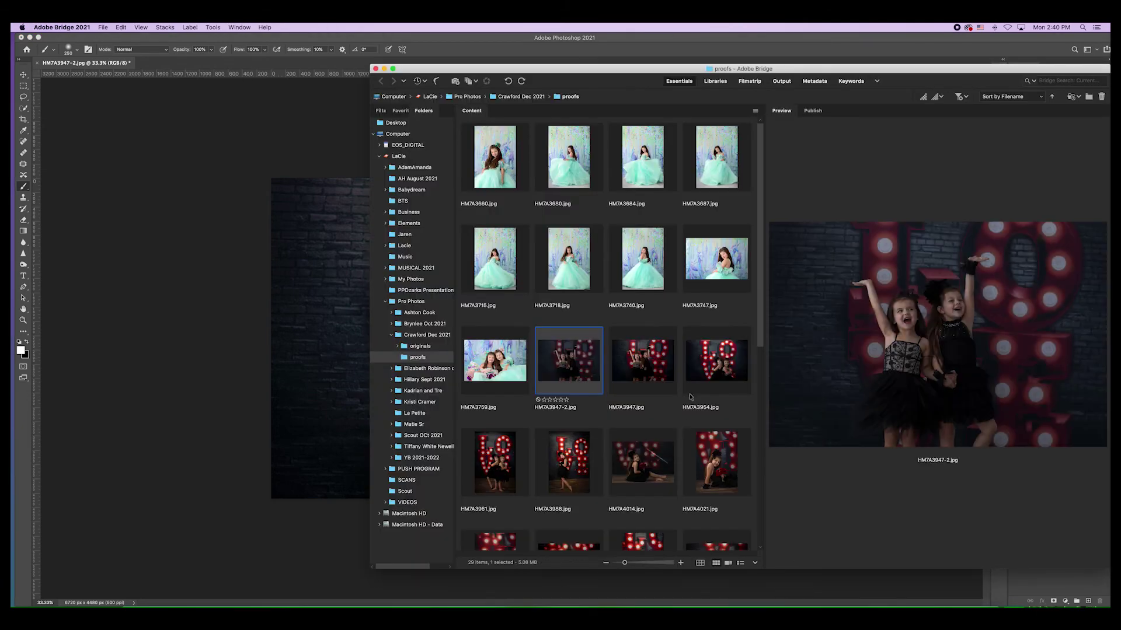
pyautogui.click(732, 362)
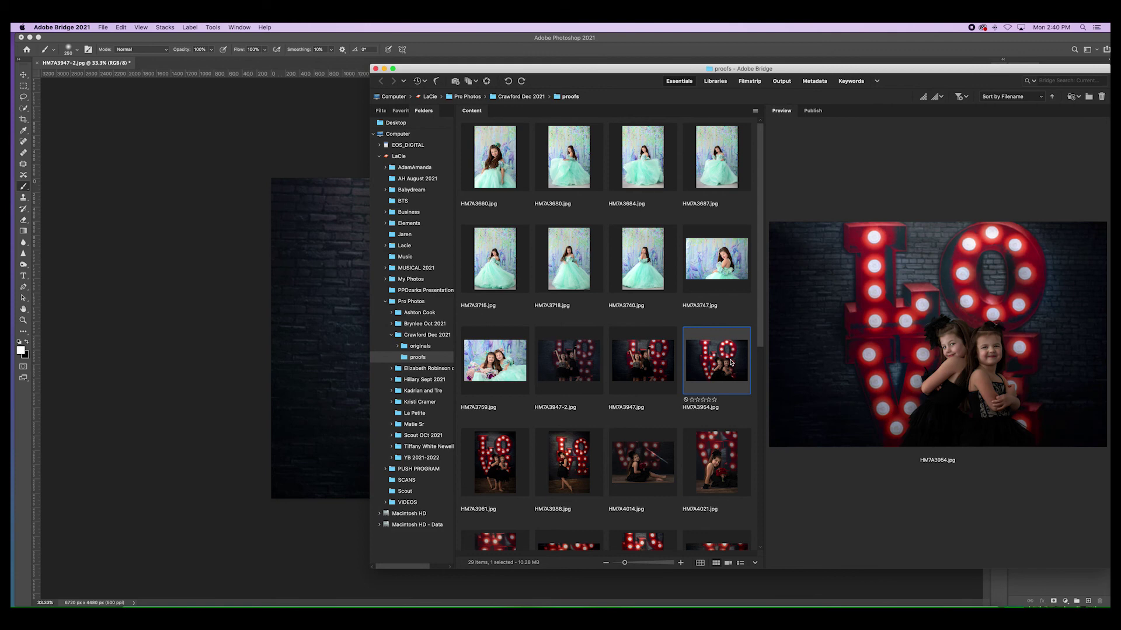
pyautogui.doubleClick(730, 362)
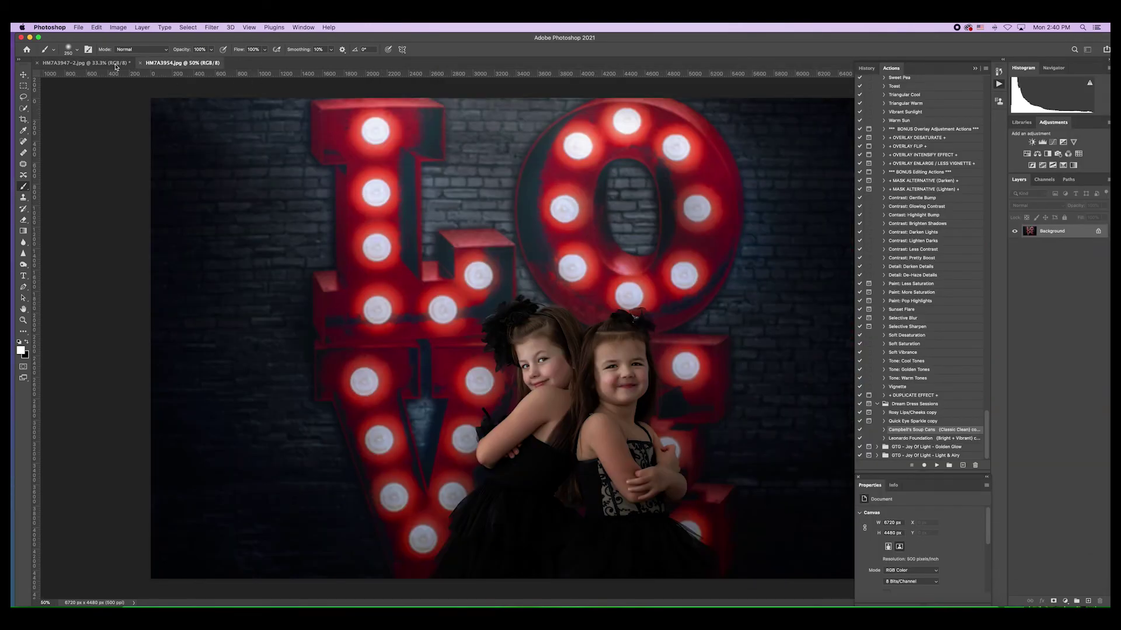
pyautogui.click(111, 64)
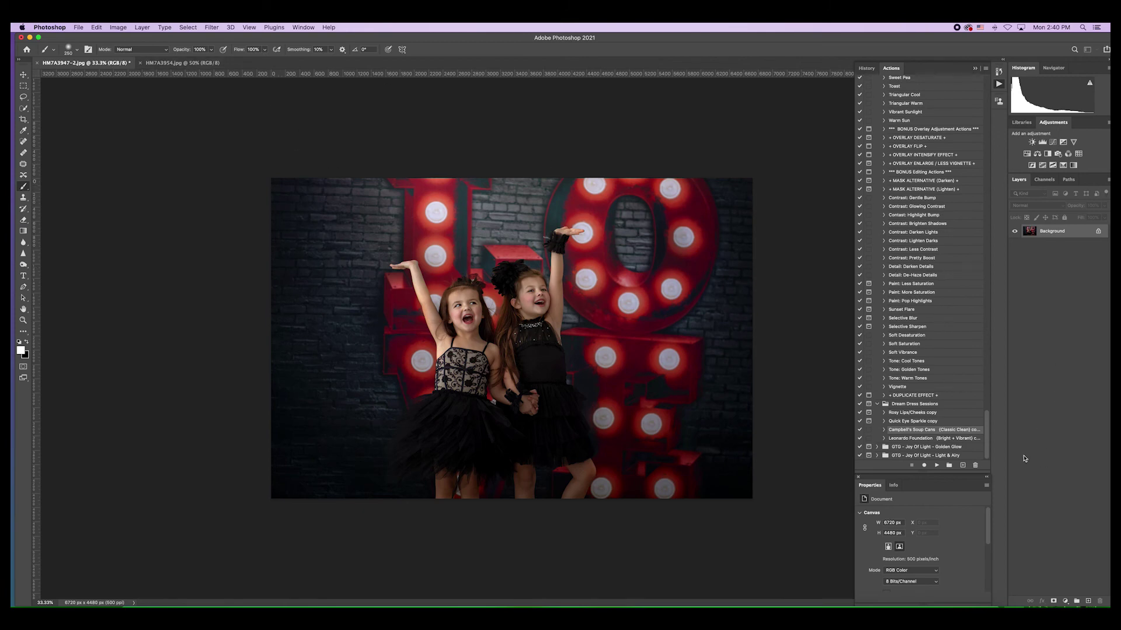
# Browse the Actions panel, expanding and collapsing the JD Illuminations Instant Overlays set.
pyautogui.scroll(10, 988, 445)
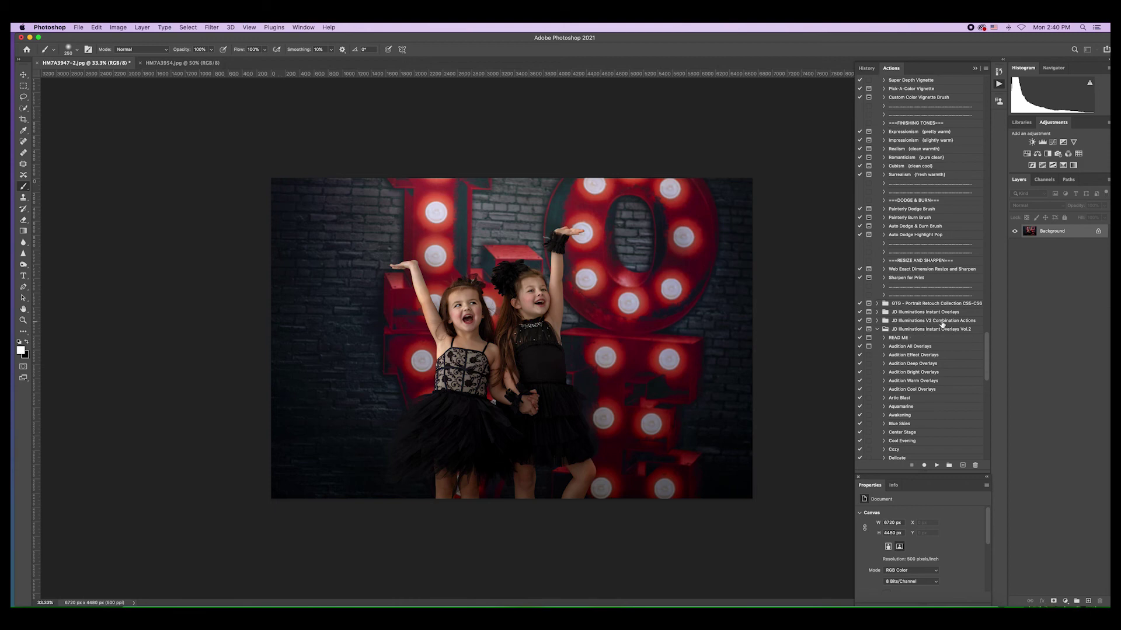
pyautogui.click(877, 312)
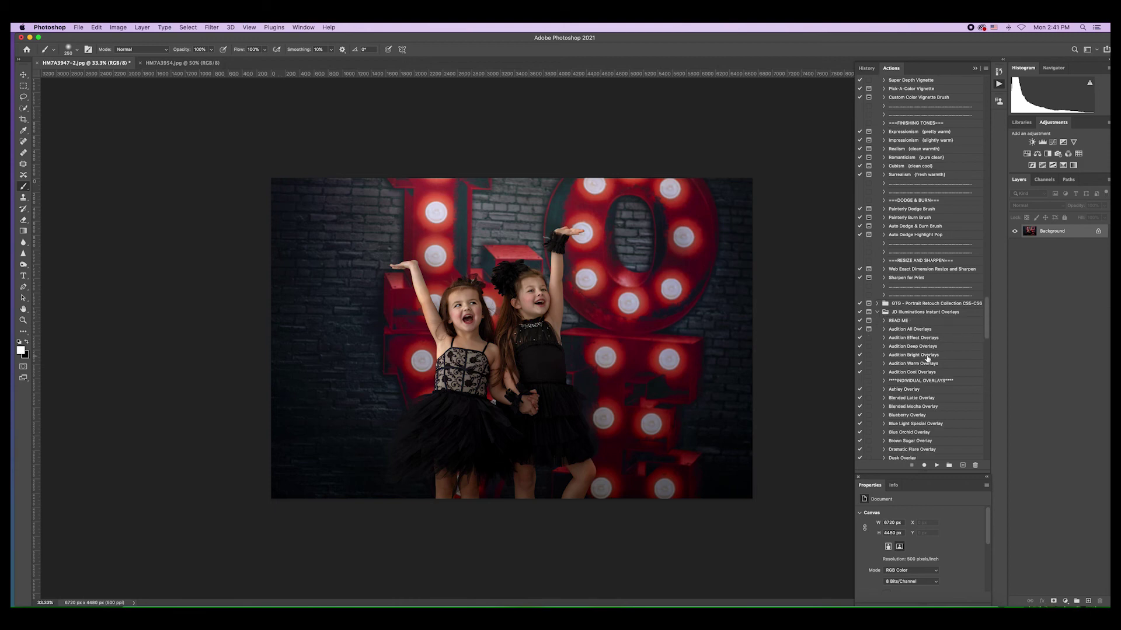
pyautogui.scroll(-15, 928, 358)
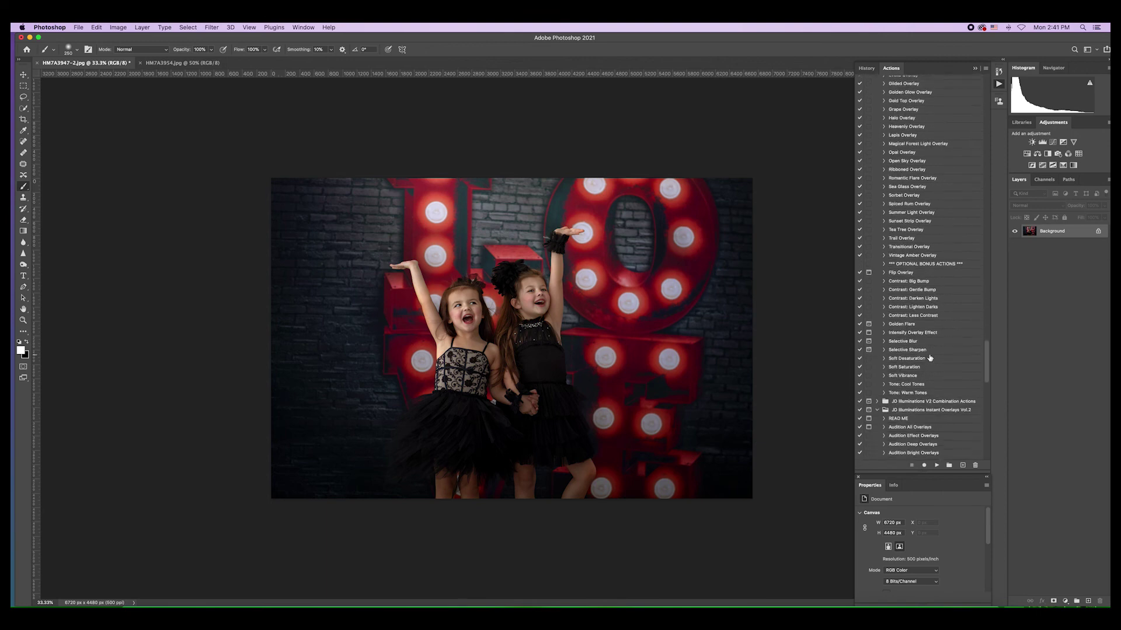
pyautogui.scroll(-1, 929, 339)
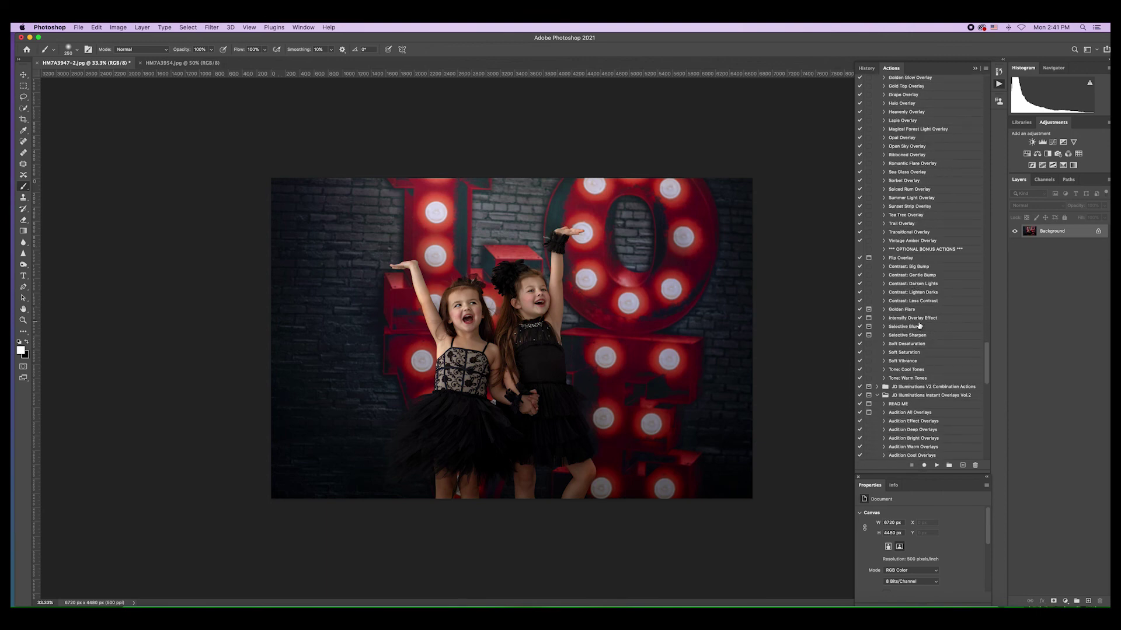
pyautogui.scroll(10, 925, 245)
pyautogui.scroll(5, 925, 245)
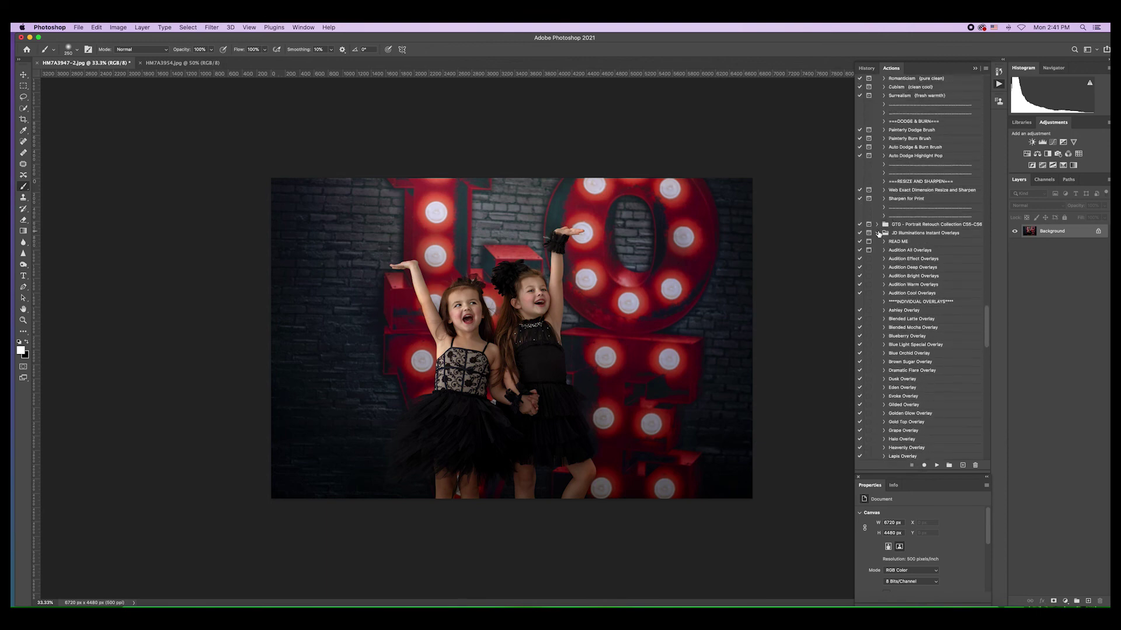
pyautogui.click(877, 226)
pyautogui.scroll(-3, 931, 329)
pyautogui.scroll(-2, 931, 328)
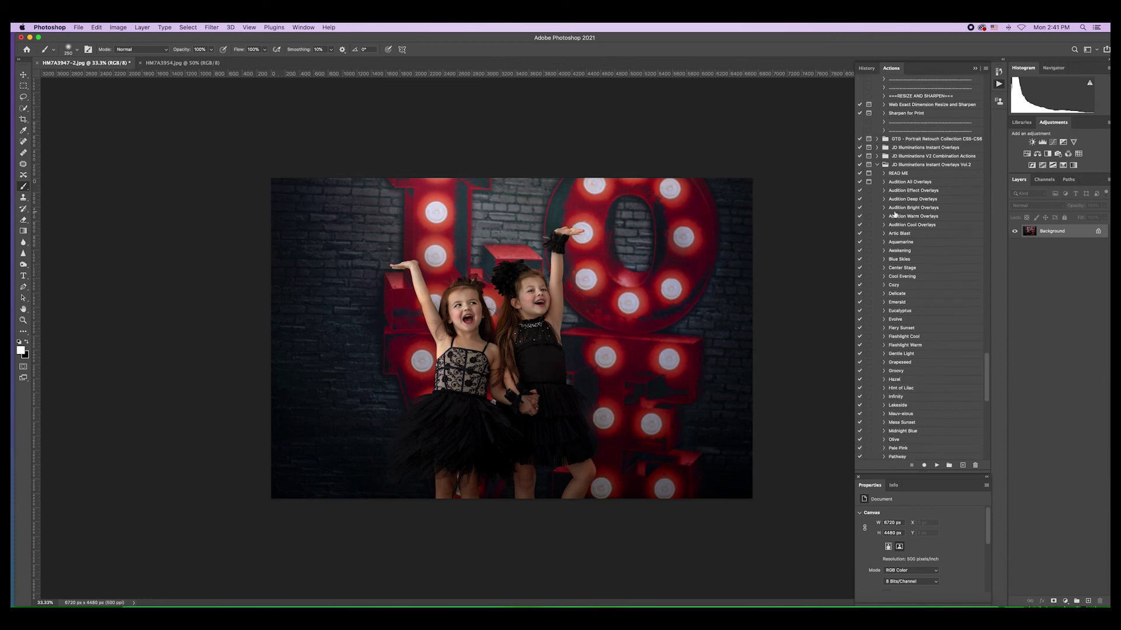
# Inspect the V2 Combination and GTG Portrait Retouch sets, then collapse the open action sets.
pyautogui.click(876, 157)
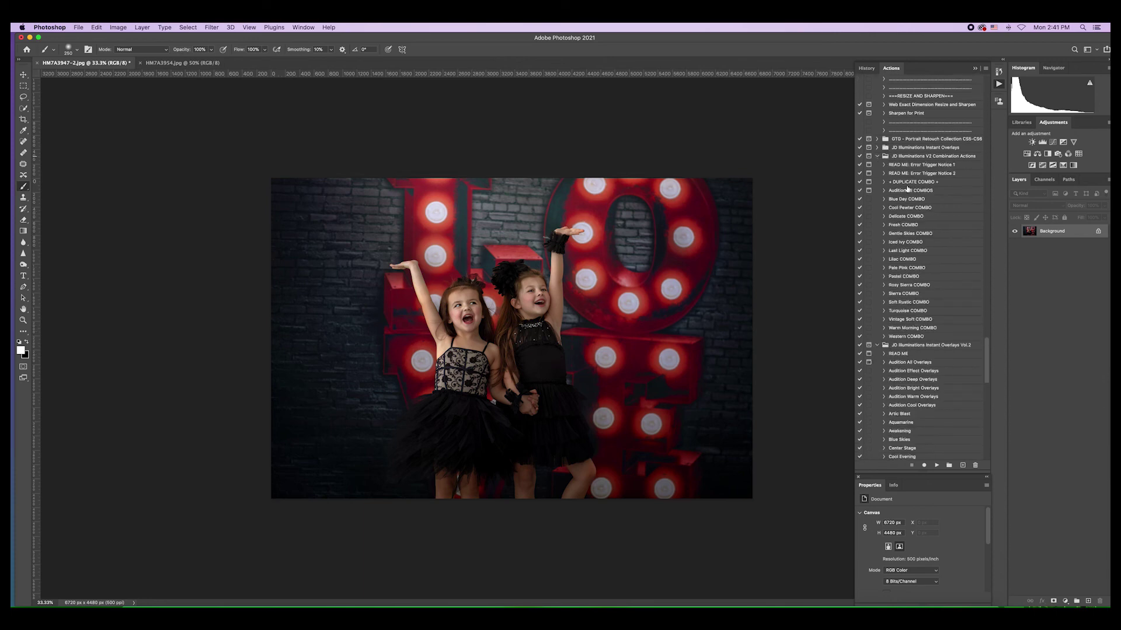
pyautogui.click(877, 157)
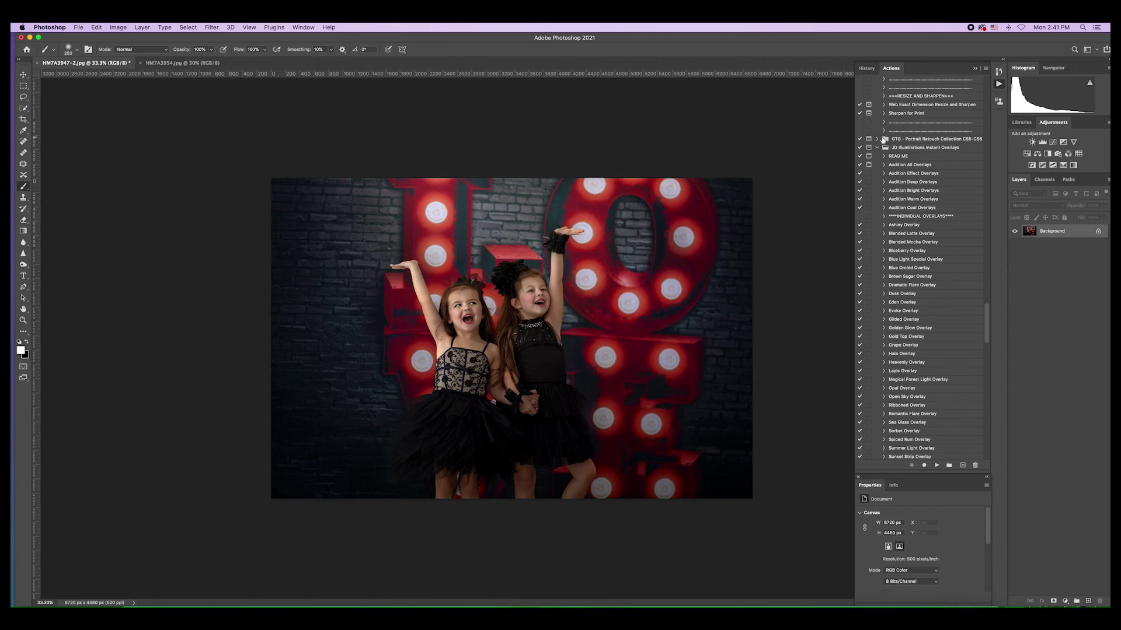
pyautogui.click(877, 139)
pyautogui.scroll(-1, 939, 343)
pyautogui.scroll(-20, 939, 342)
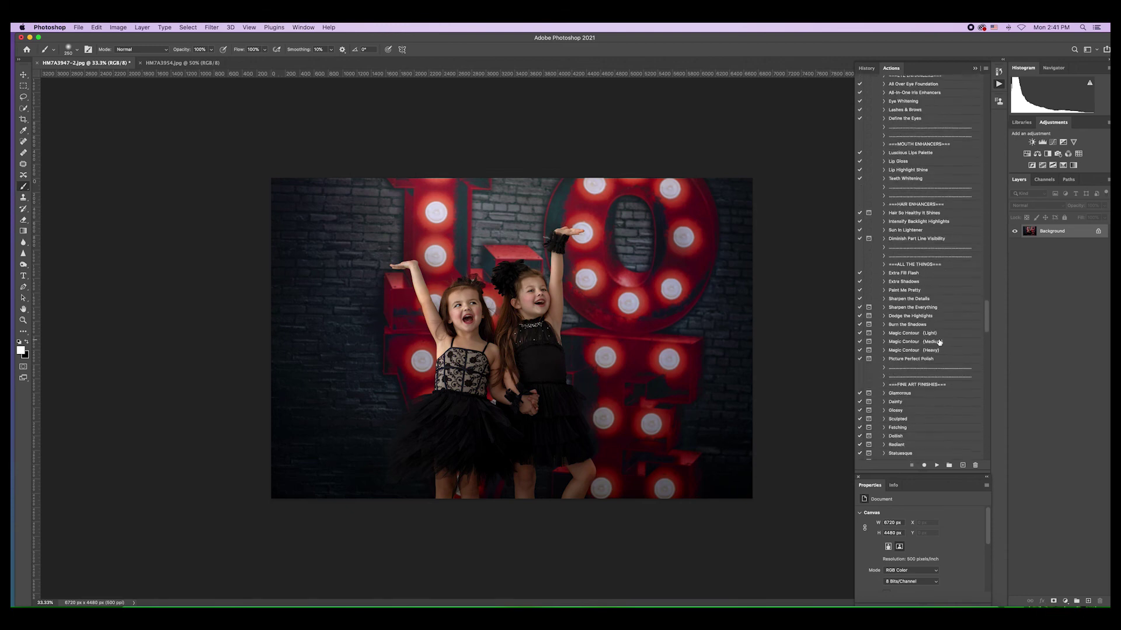
pyautogui.scroll(18, 939, 342)
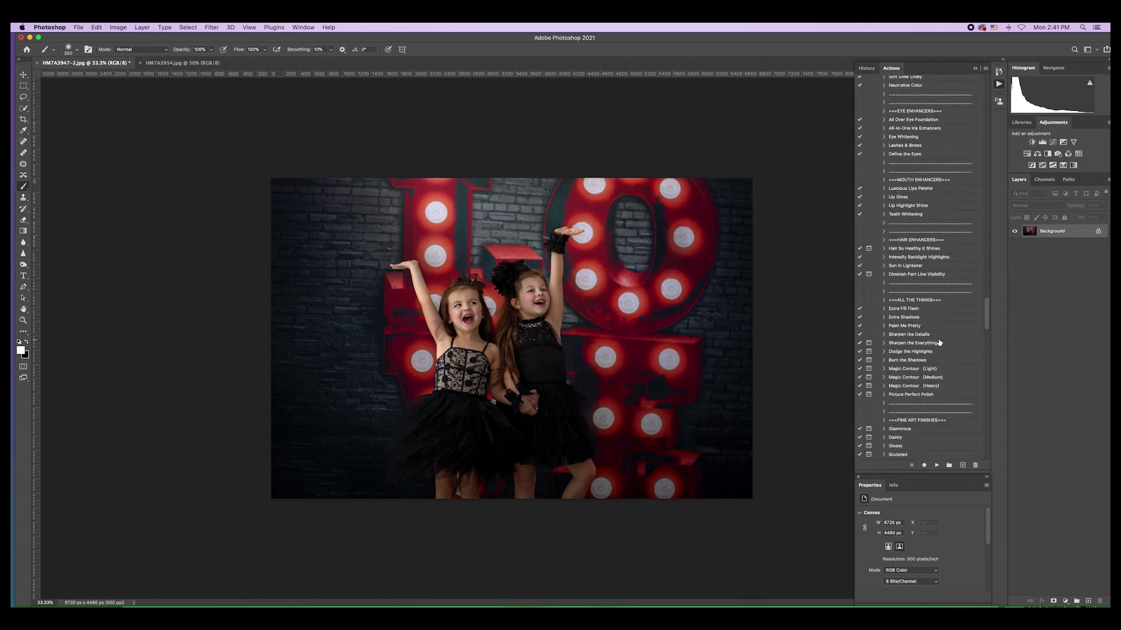
pyautogui.click(883, 161)
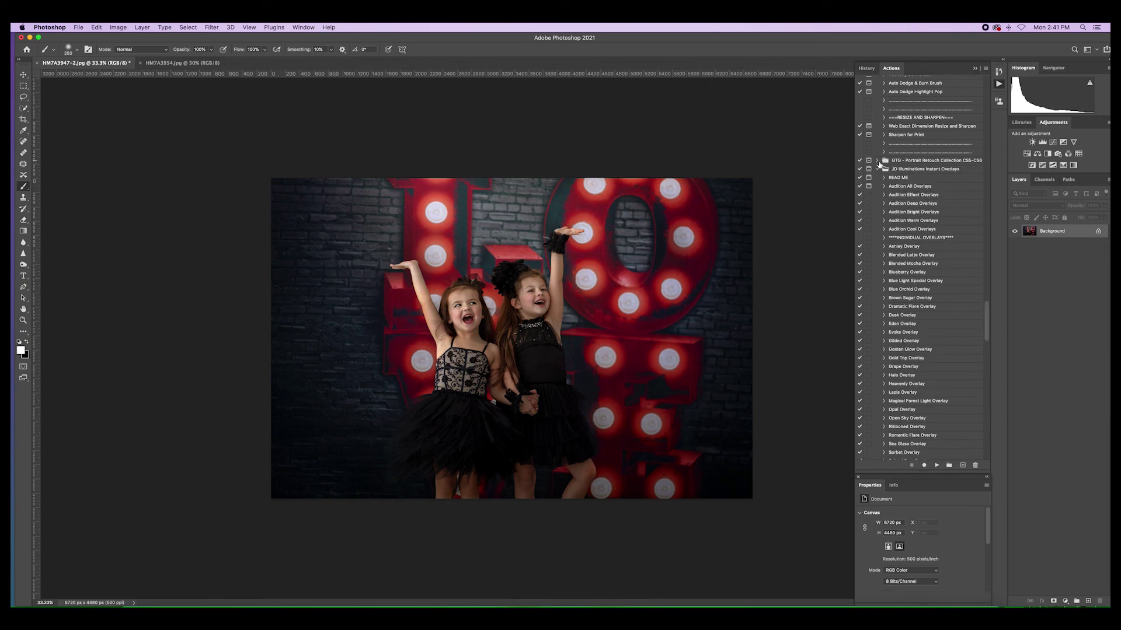
pyautogui.scroll(-10, 928, 320)
pyautogui.scroll(-5, 928, 321)
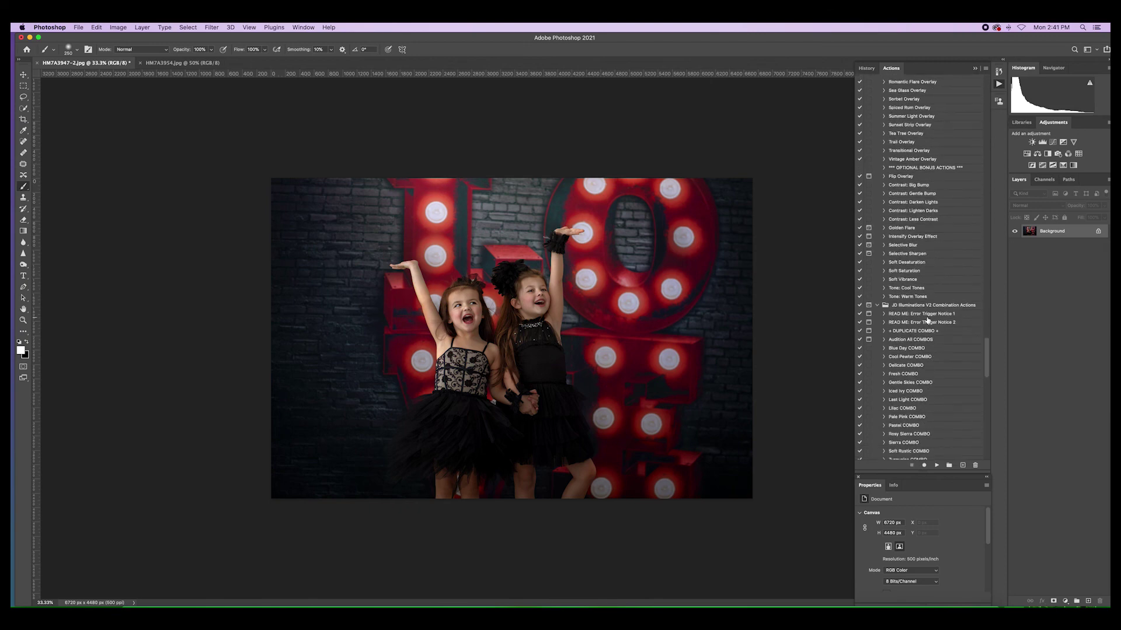
pyautogui.scroll(-11, 927, 376)
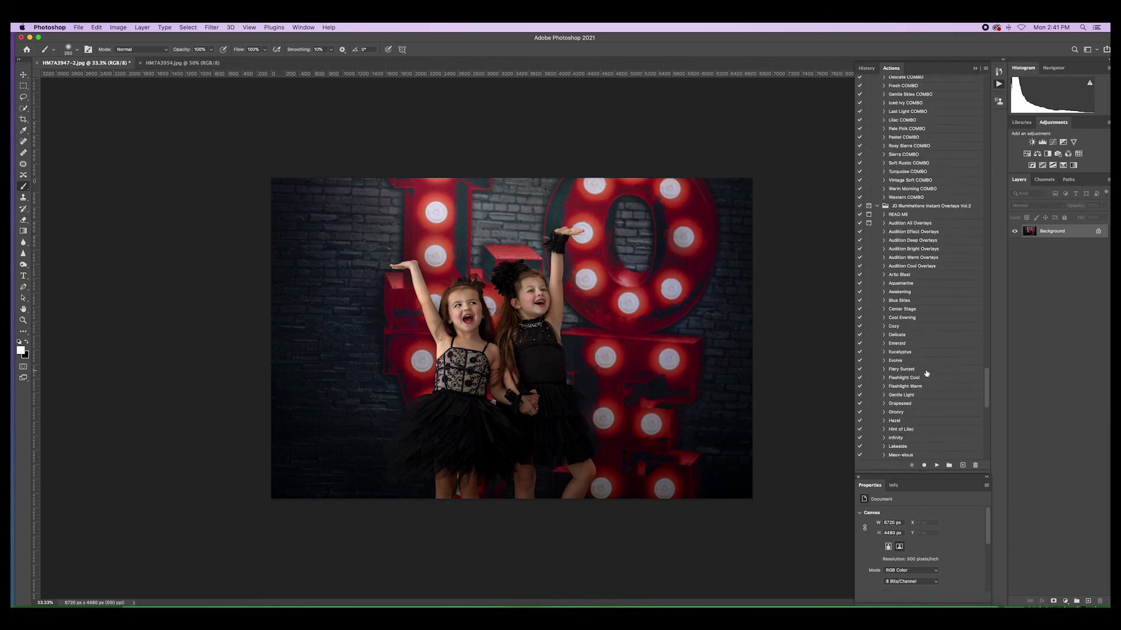
pyautogui.scroll(7, 952, 263)
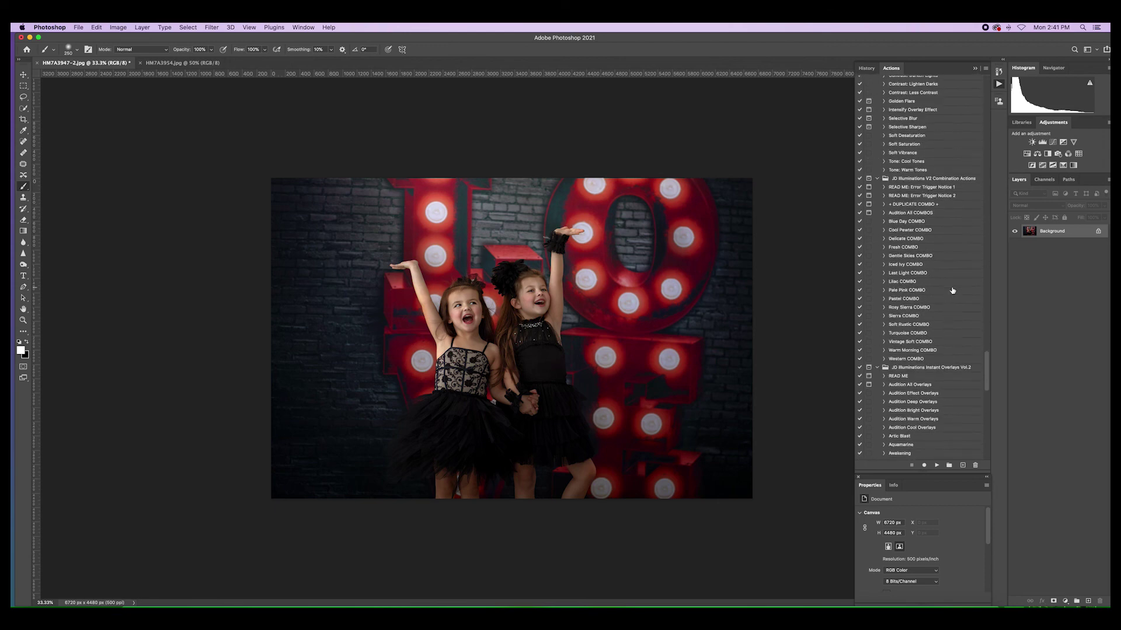
pyautogui.click(877, 190)
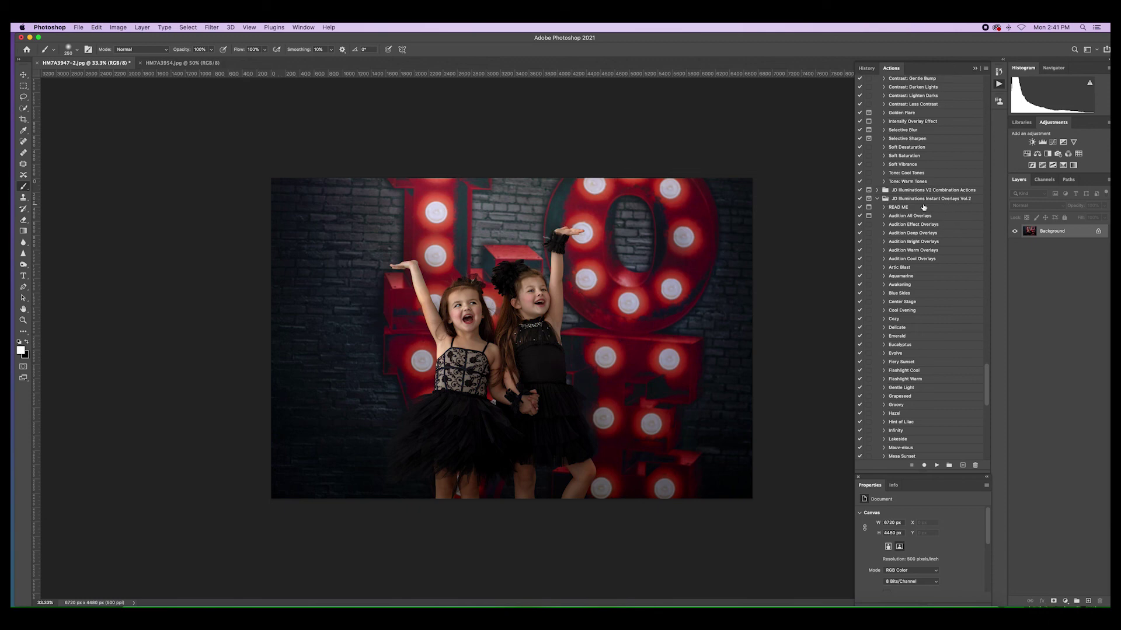
pyautogui.click(877, 199)
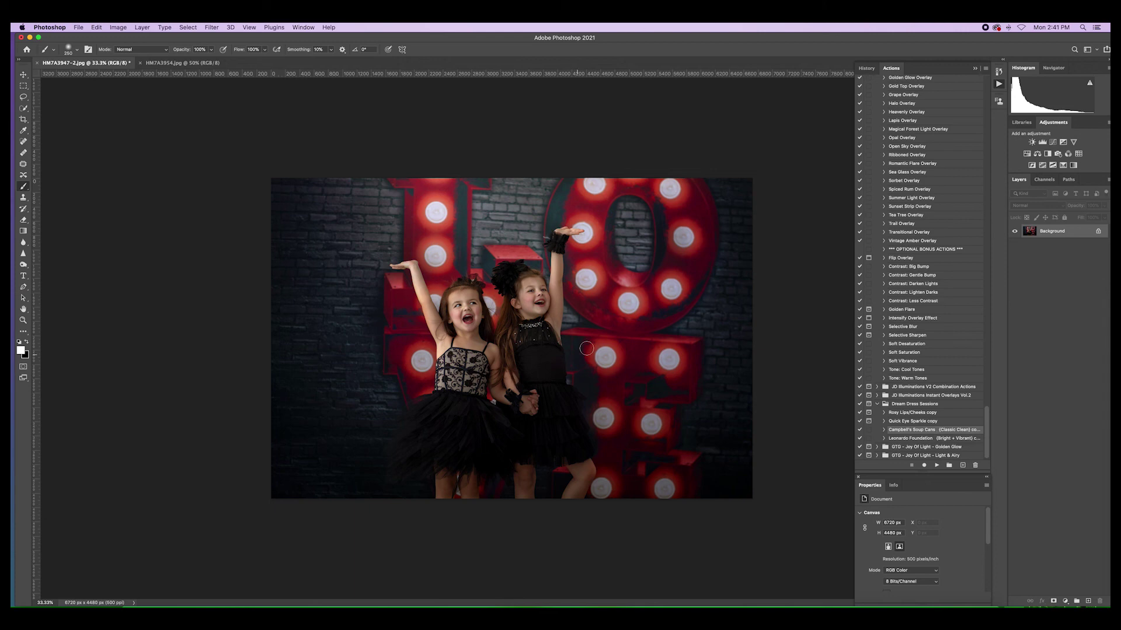
# In History, switch twice between the original snapshot and the final Levels state.
pyautogui.click(866, 67)
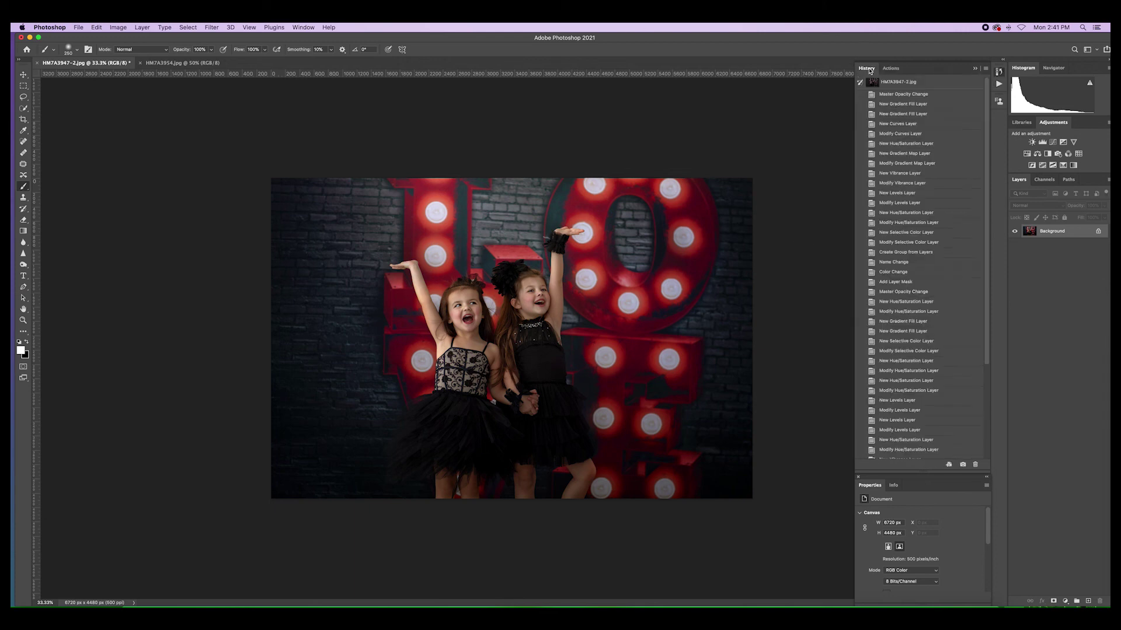
pyautogui.click(915, 82)
pyautogui.scroll(-5, 909, 322)
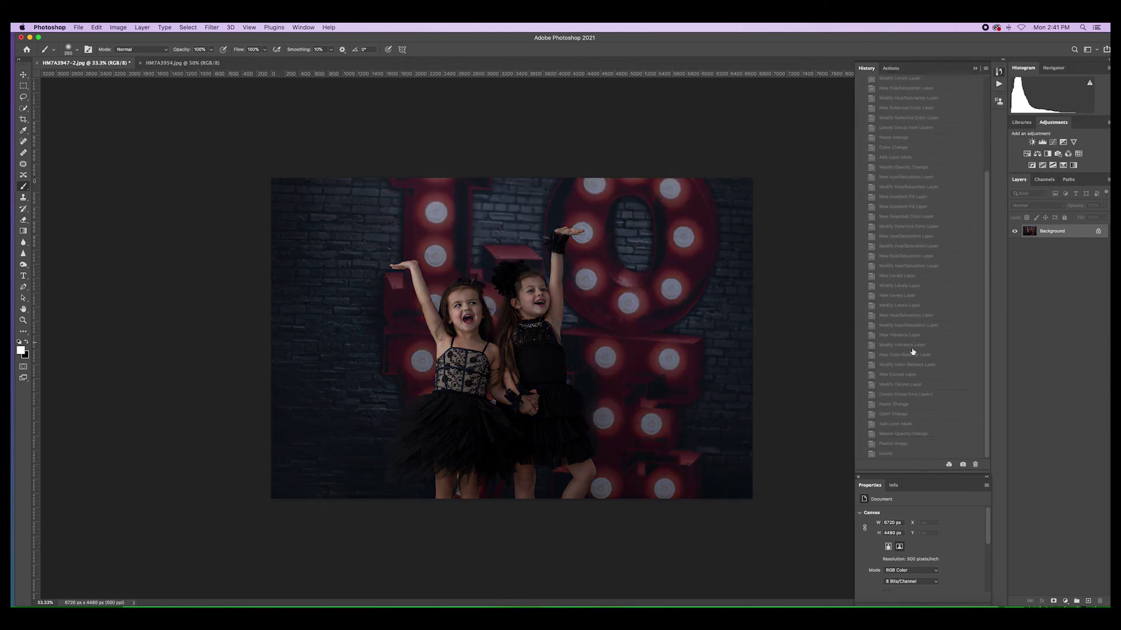
pyautogui.click(914, 455)
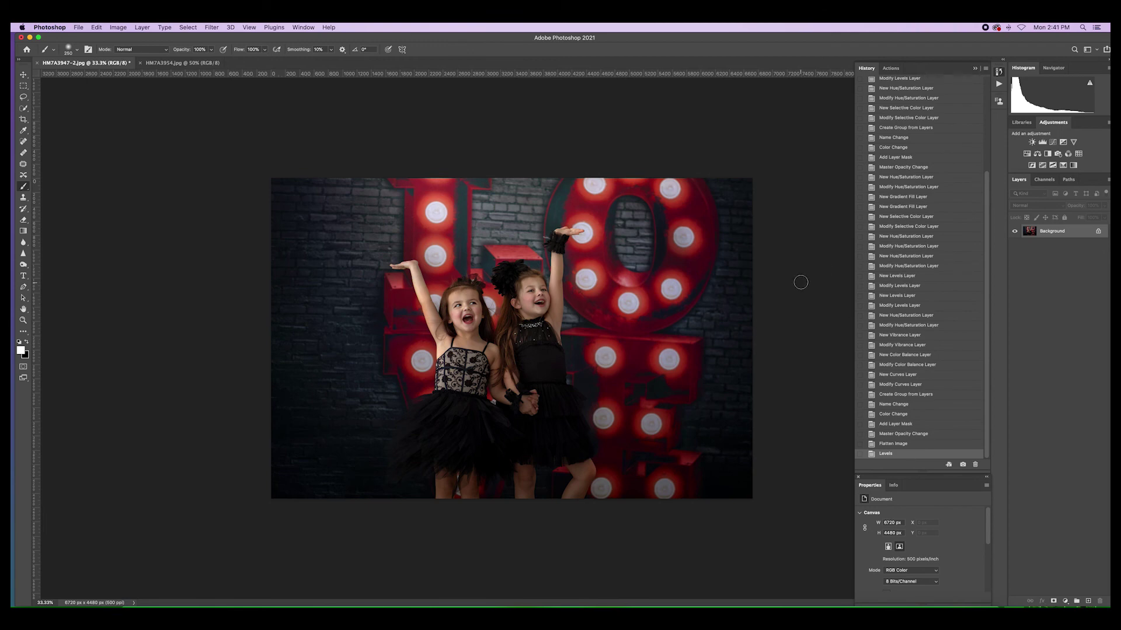
pyautogui.scroll(3, 941, 186)
pyautogui.click(930, 170)
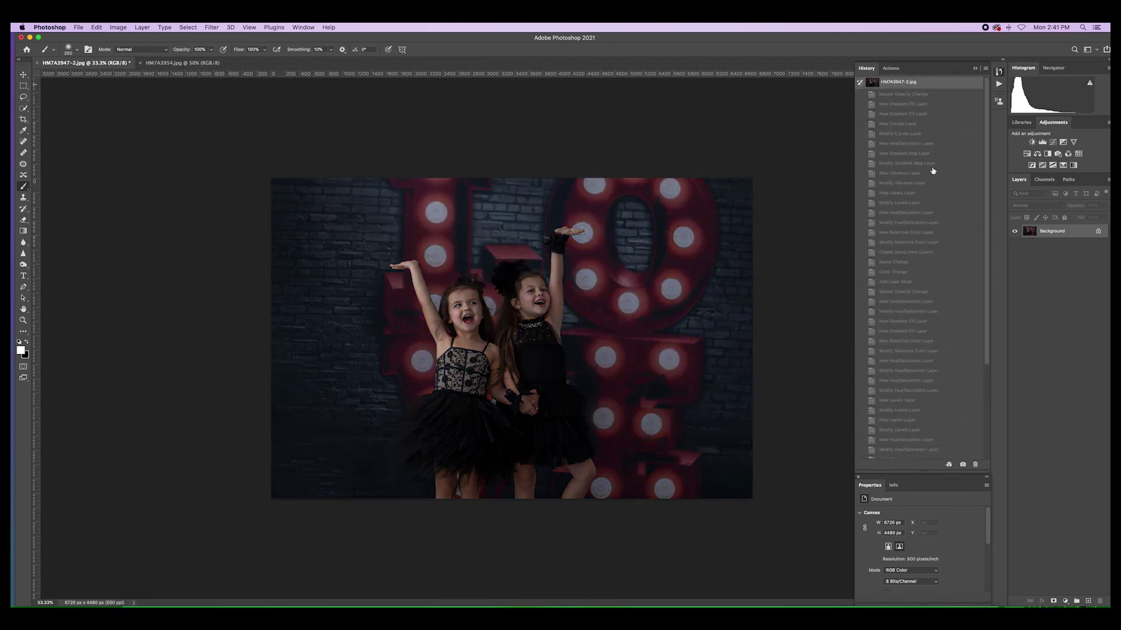
pyautogui.scroll(-4, 974, 355)
pyautogui.click(915, 455)
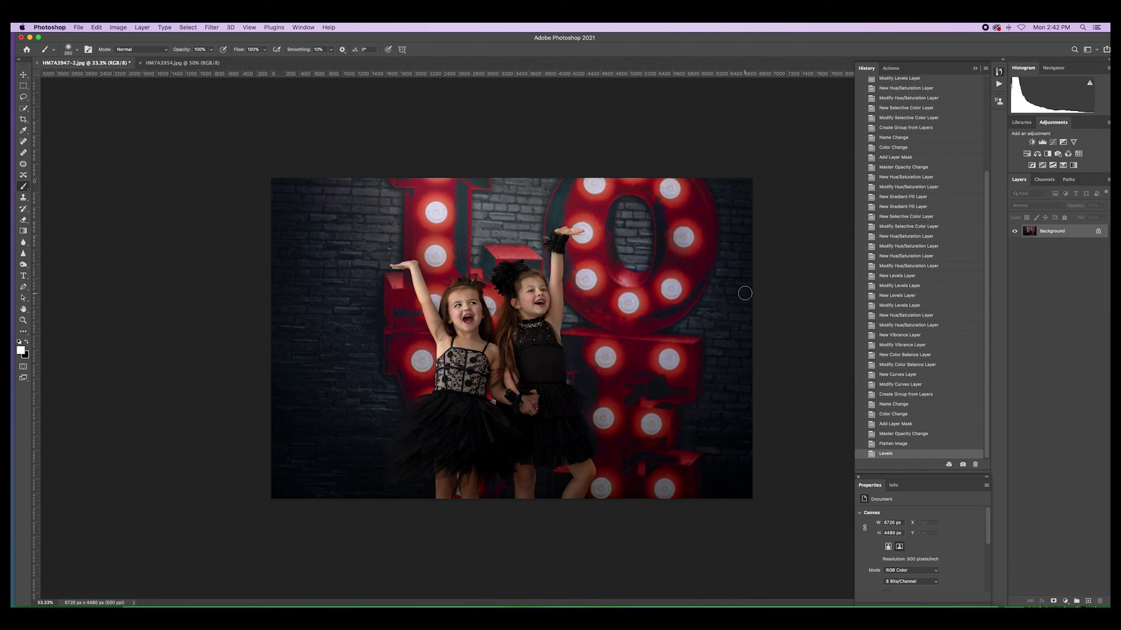
# Zoom the finished photo to 50% with Cmd+Plus.
pyautogui.press('super+equal')
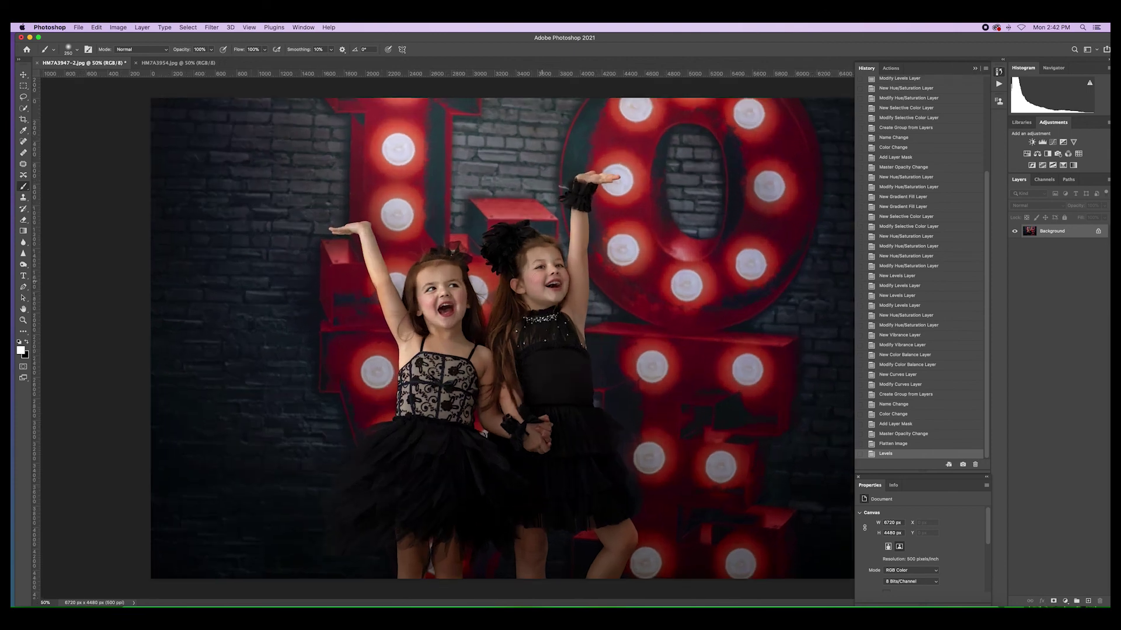